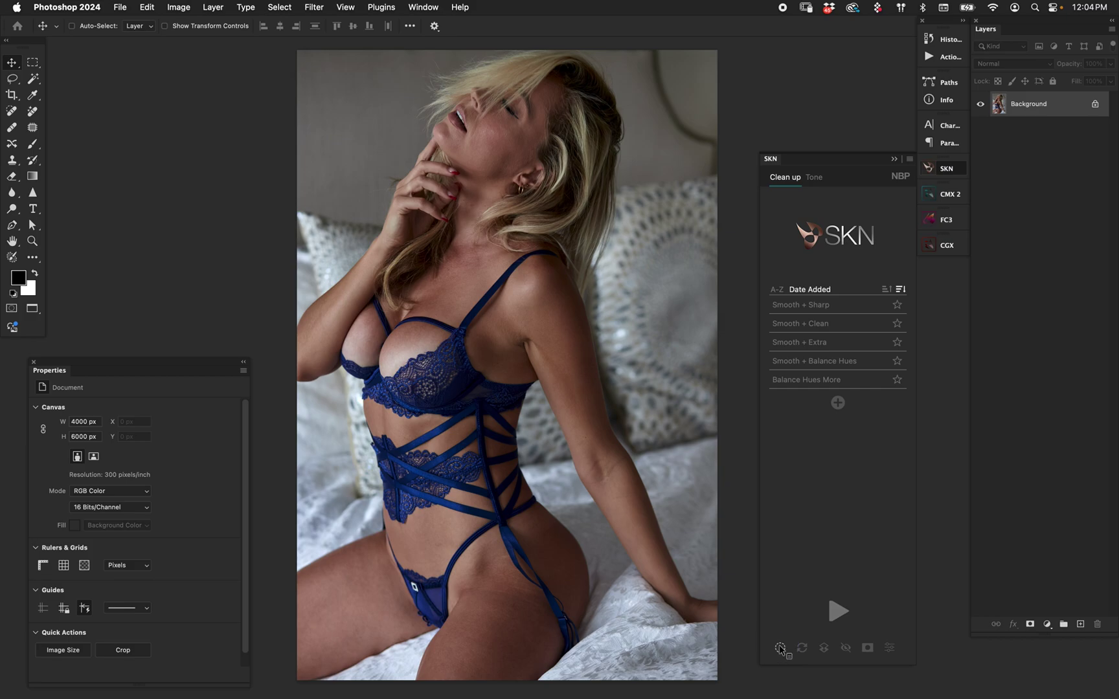
# Review the Fuzziness options in the skin selection preferences, keep loose, and return to the clean-up presets.
pyautogui.click(780, 648)
pyautogui.click(798, 241)
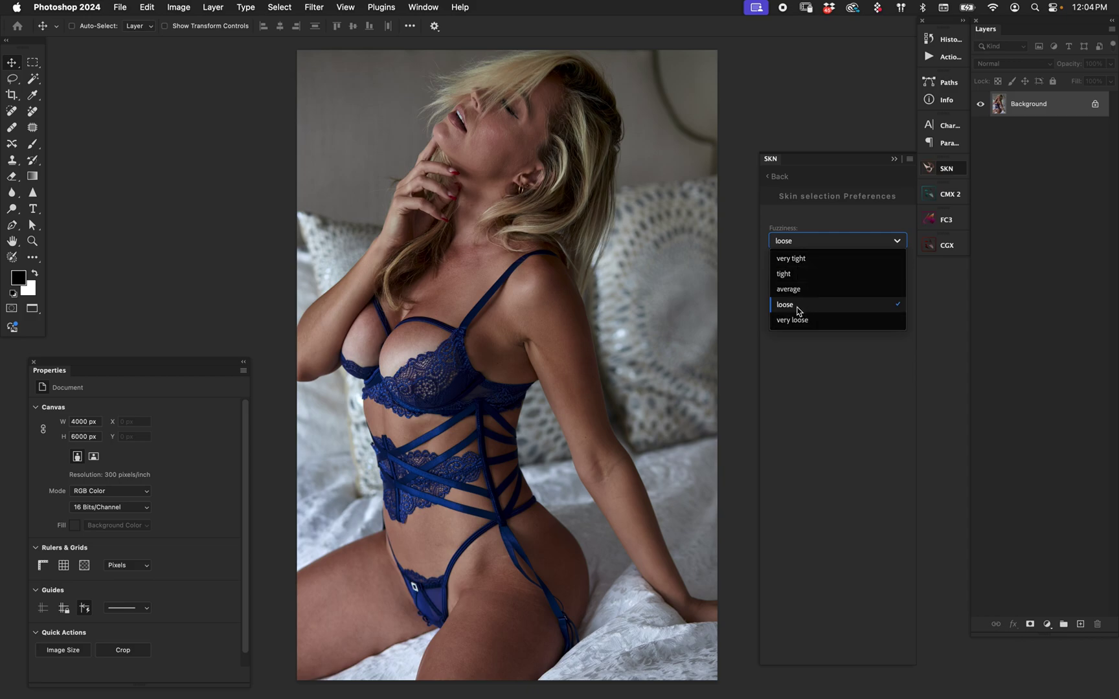
pyautogui.click(803, 402)
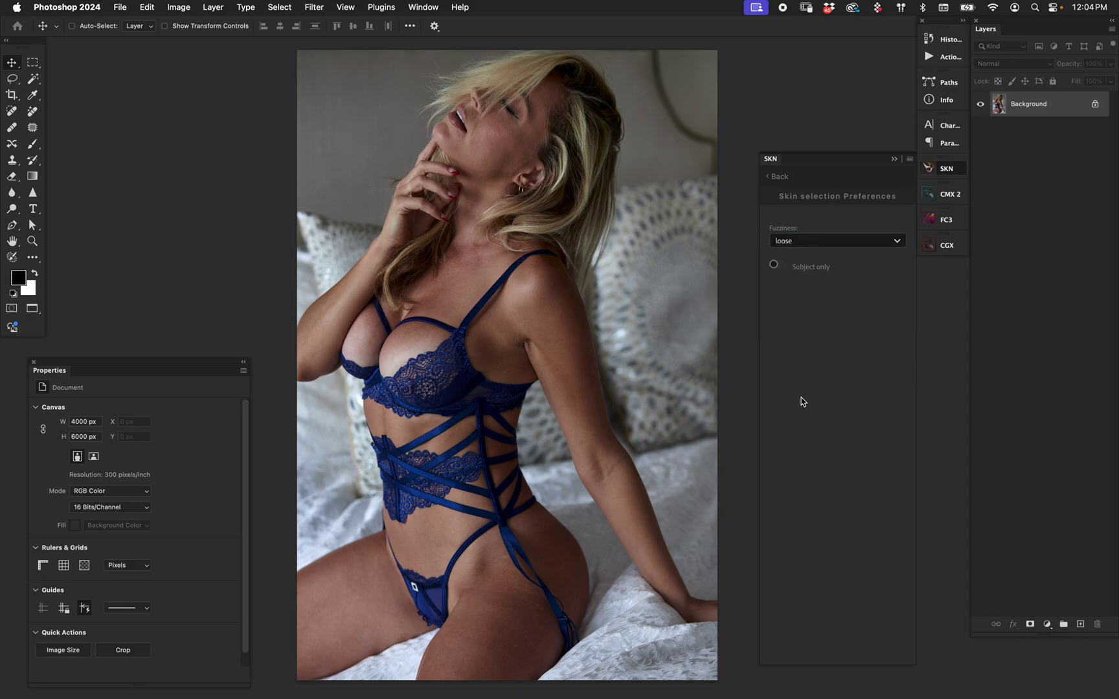
pyautogui.click(776, 176)
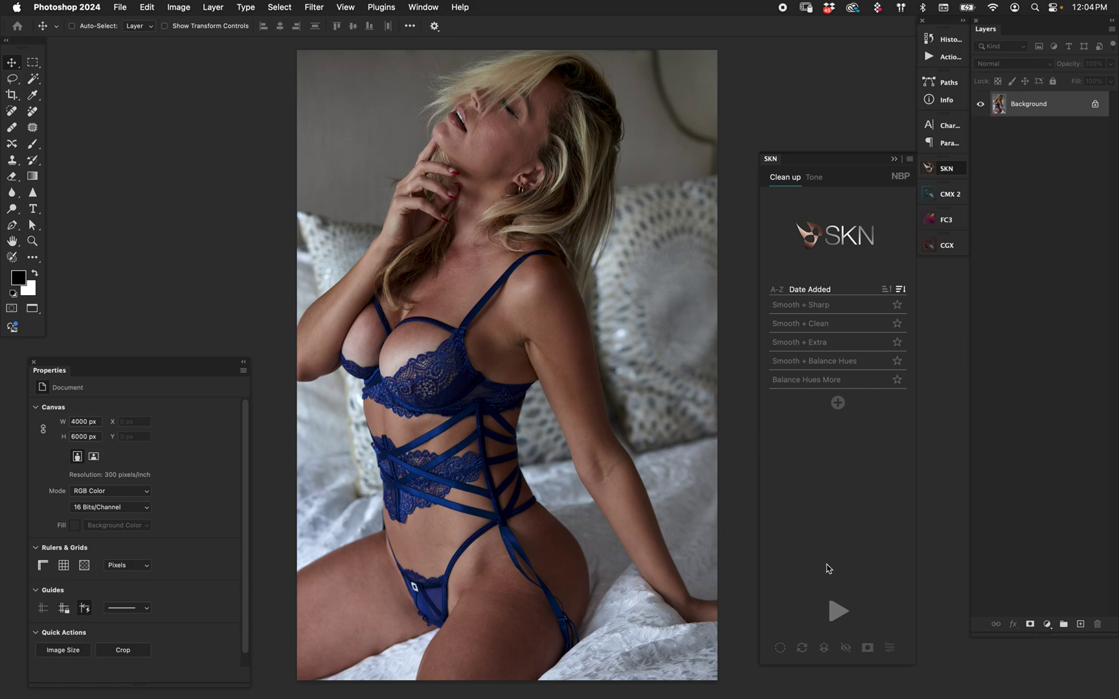
# Generate the skin clean-up layer group and preview its black-and-white skin mask over the photo.
pyautogui.click(836, 613)
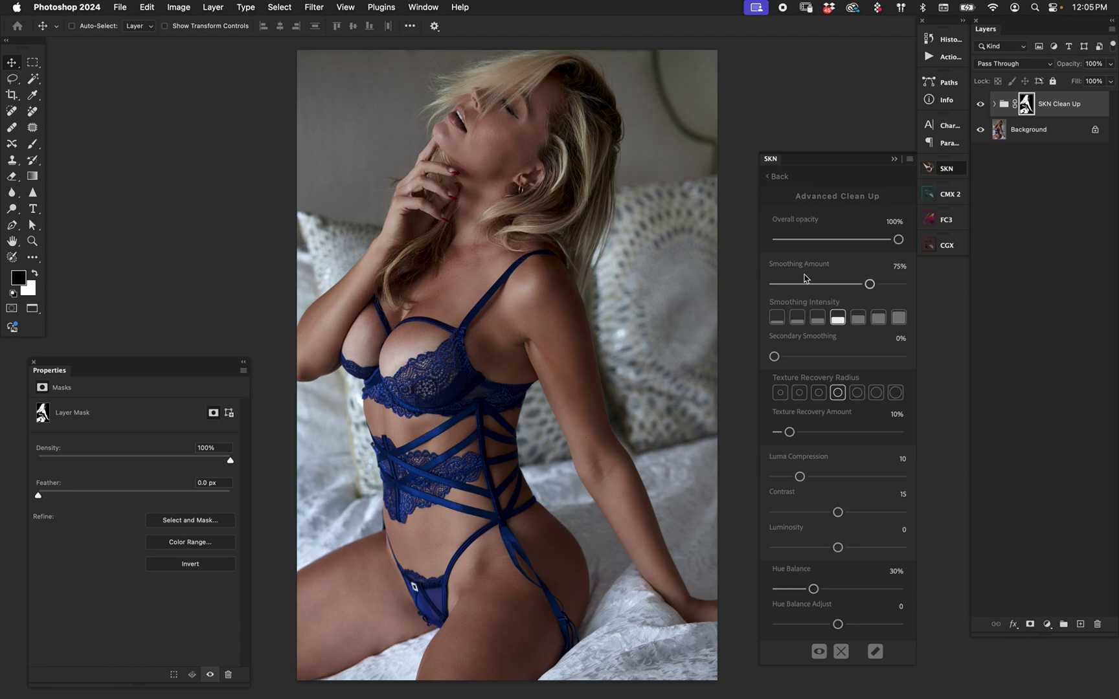
pyautogui.click(819, 653)
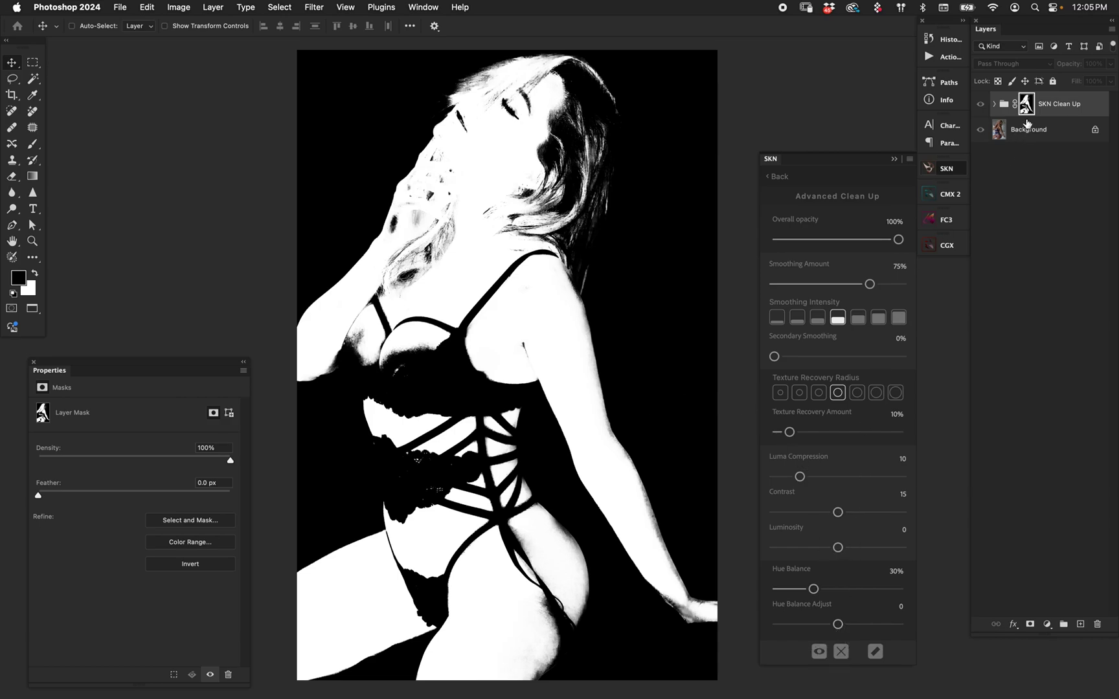
pyautogui.click(820, 653)
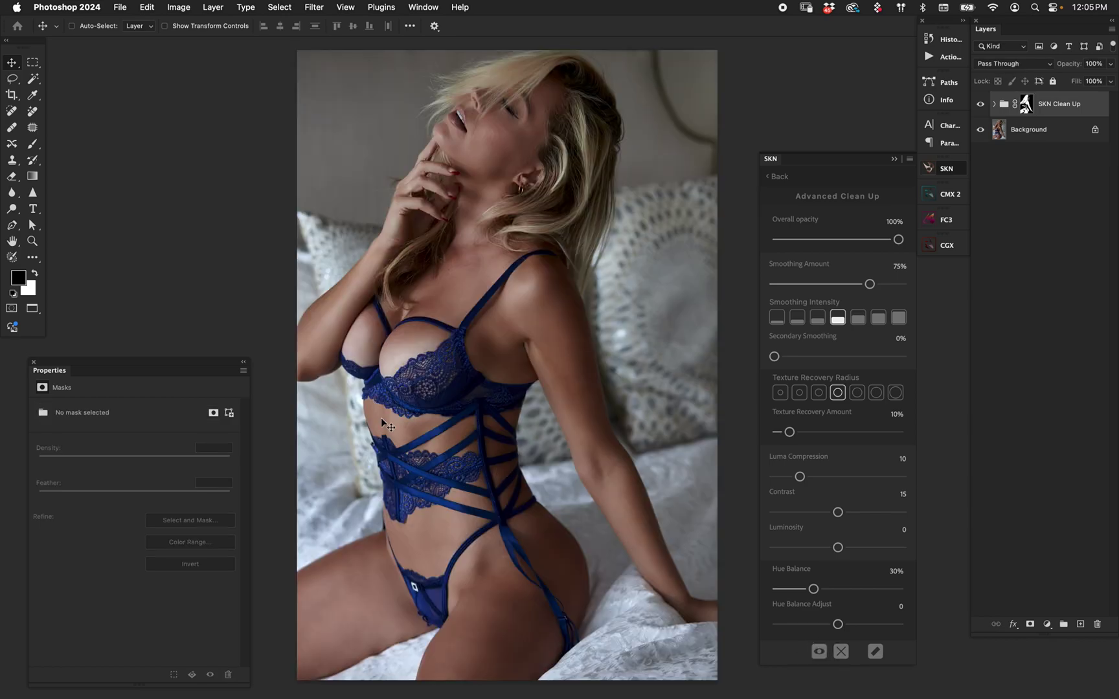
# Compare the chest and shoulder skin at 0% Smoothing Amount, and set the Smoothing Amount to 72%.
pyautogui.press('super+equal')
pyautogui.press('super+equal')
pyautogui.moveTo(554, 370); pyautogui.dragTo(617, 556)
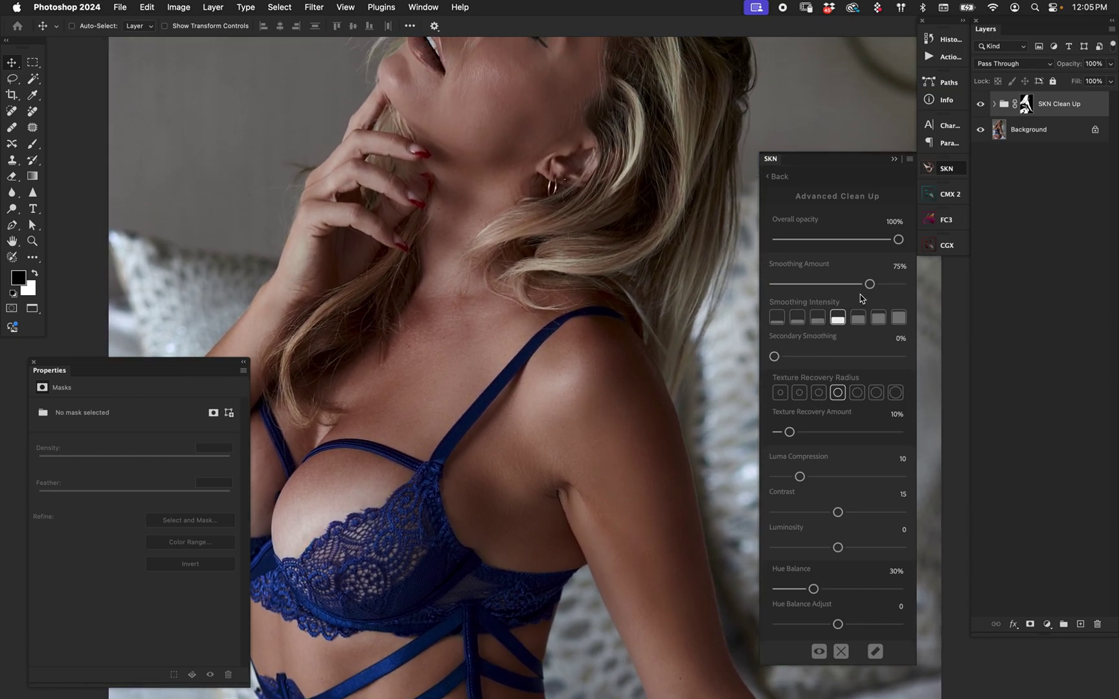
pyautogui.moveTo(871, 287); pyautogui.dragTo(774, 284)
pyautogui.press('super+equal')
pyautogui.moveTo(575, 408); pyautogui.dragTo(583, 352)
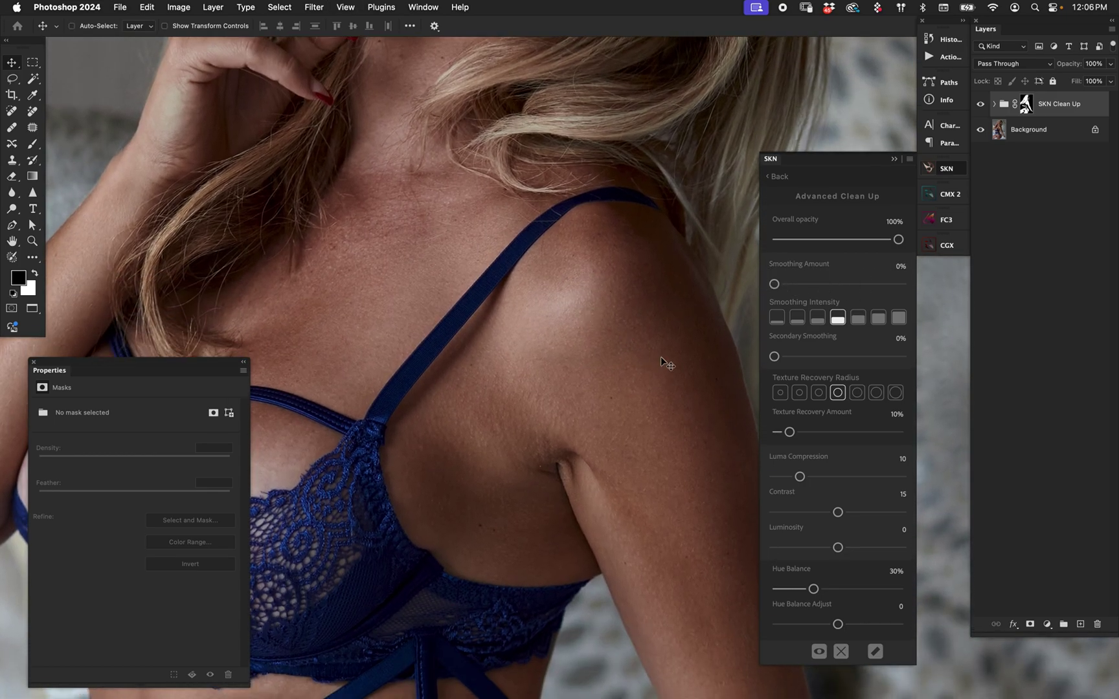
pyautogui.moveTo(775, 284); pyautogui.dragTo(846, 284)
pyautogui.moveTo(846, 284); pyautogui.dragTo(866, 284)
# Set the Texture Recovery Radius to the second-smallest option and the Texture Recovery Amount to 80%.
pyautogui.moveTo(790, 432); pyautogui.dragTo(824, 432)
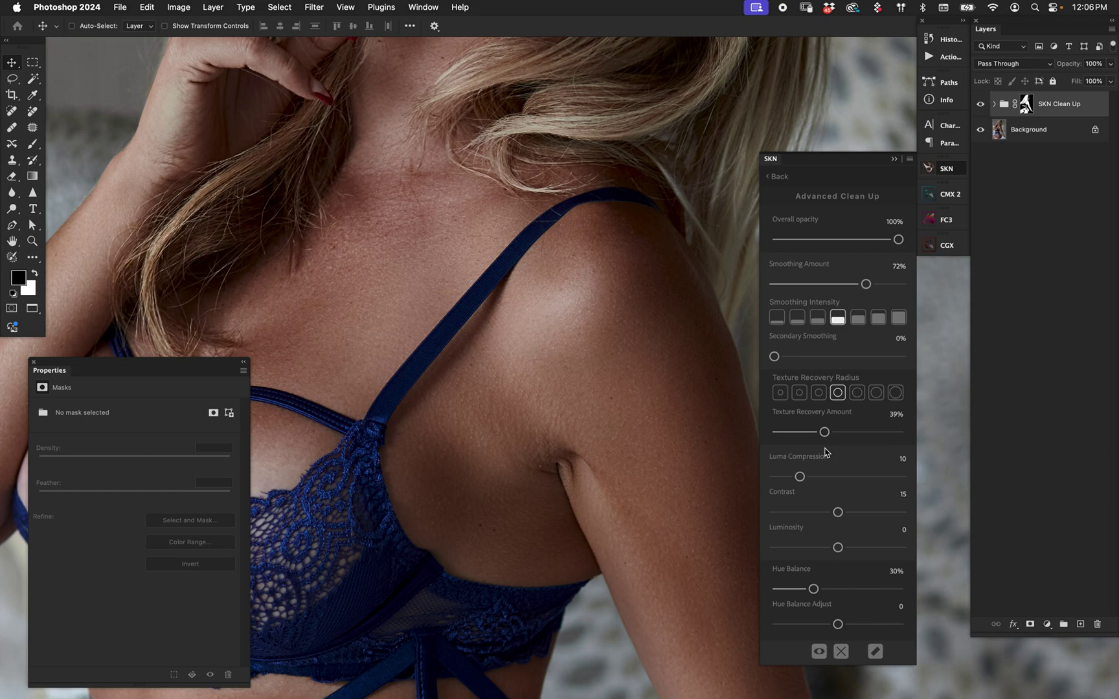
pyautogui.moveTo(825, 432); pyautogui.dragTo(841, 432)
pyautogui.click(799, 393)
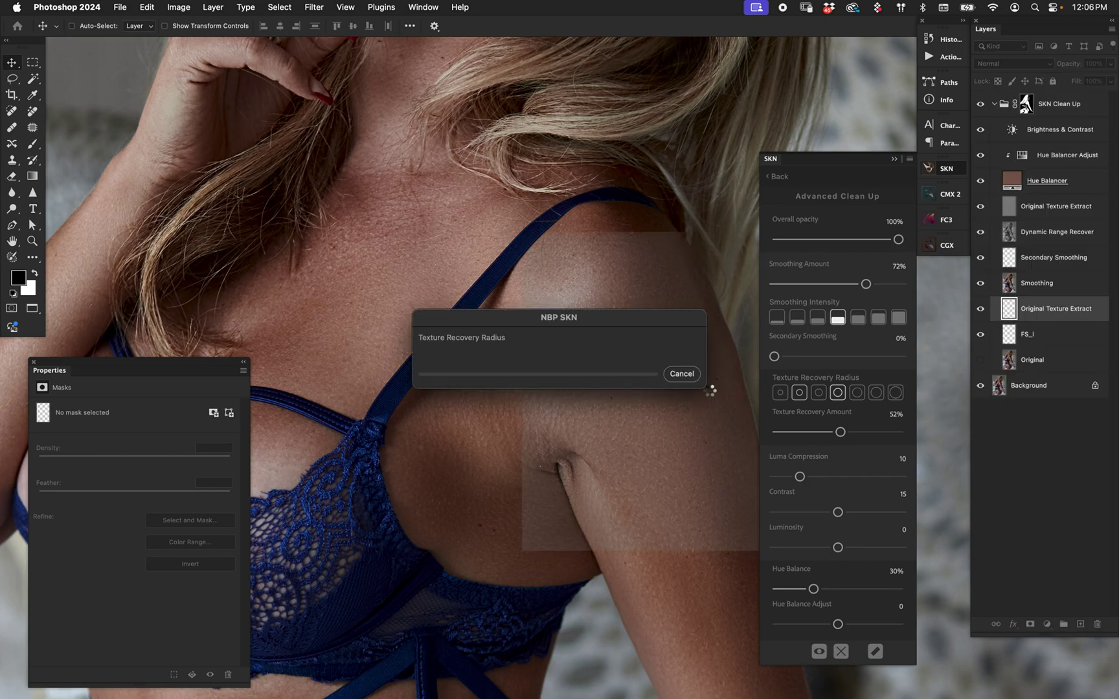
pyautogui.moveTo(842, 431); pyautogui.dragTo(874, 432)
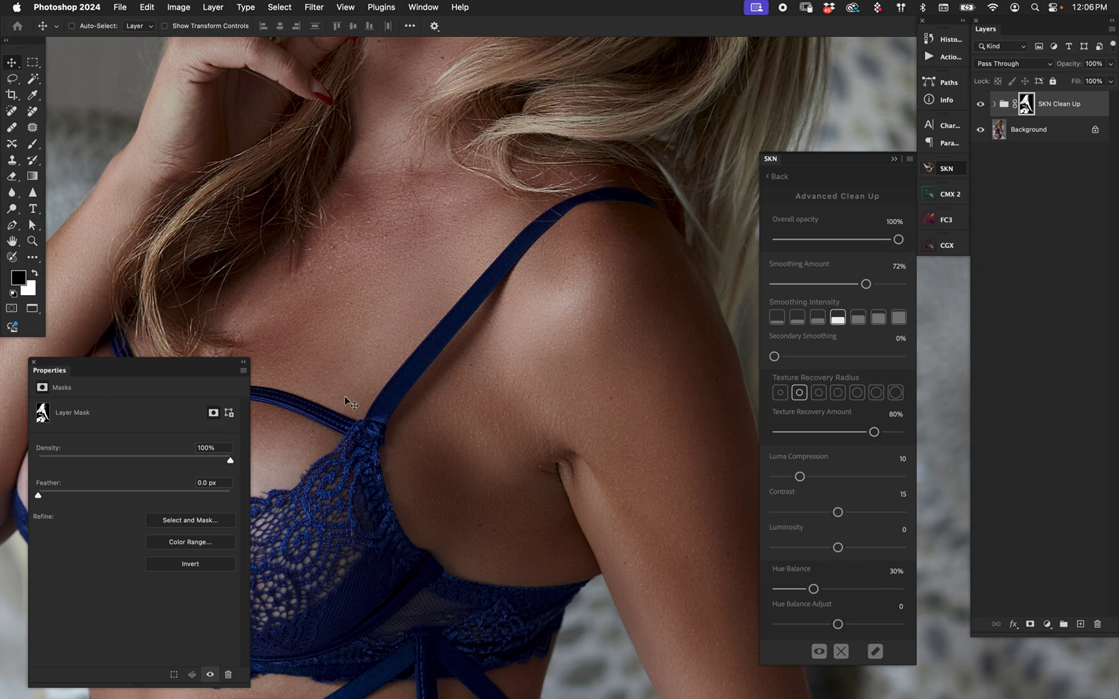
# Compare the skin with and without the SKN Clean Up group on the shoulder, waist and thighs.
pyautogui.click(981, 106)
pyautogui.click(980, 105)
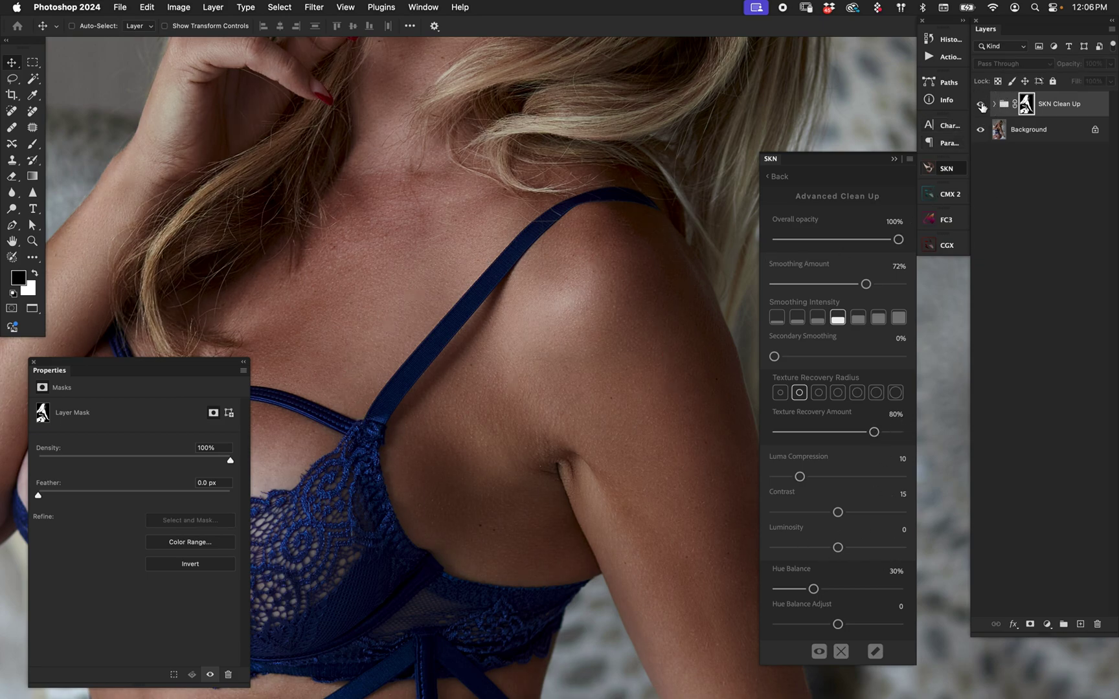
pyautogui.scroll(-5, 533, 352)
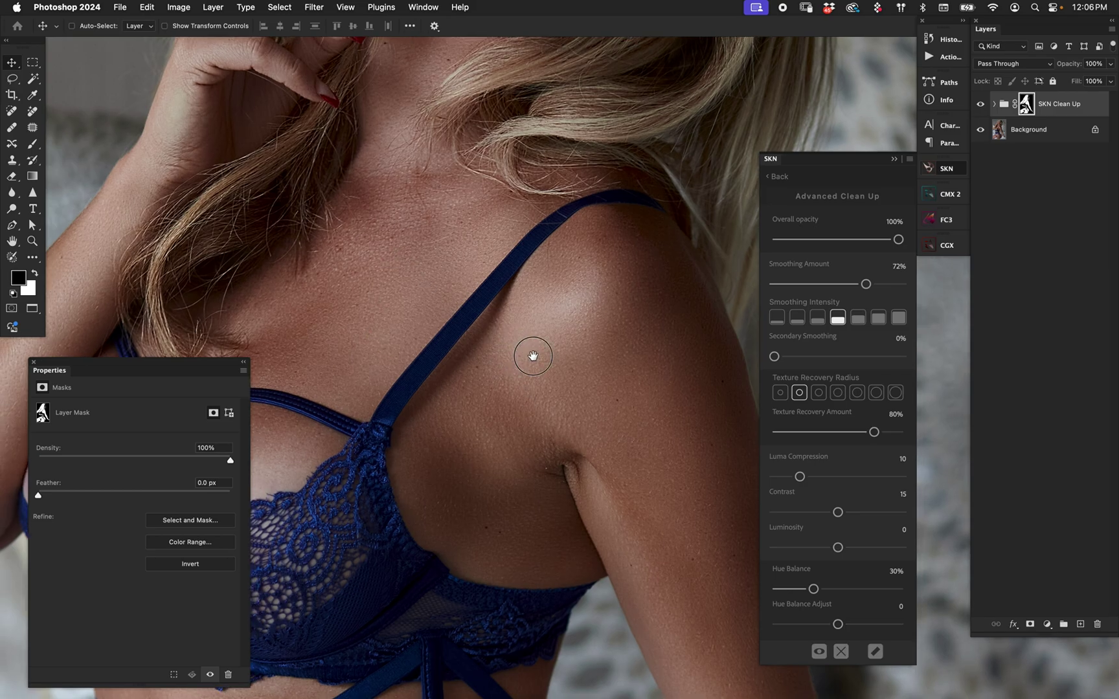
pyautogui.scroll(-15, 585, 388)
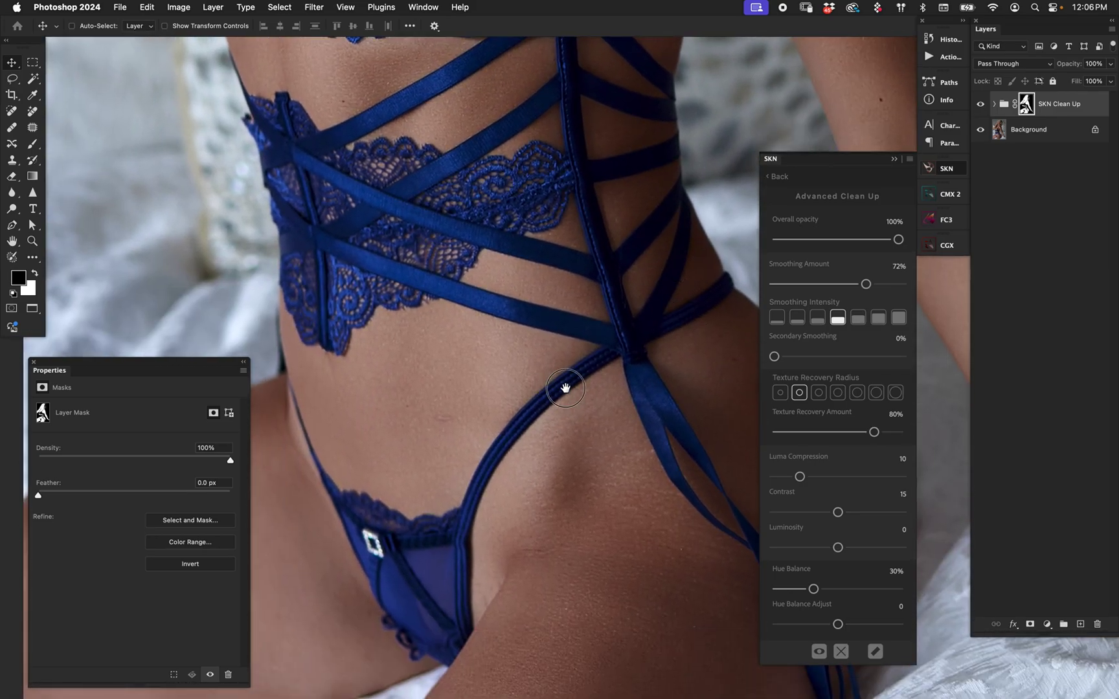
pyautogui.scroll(-2, 596, 390)
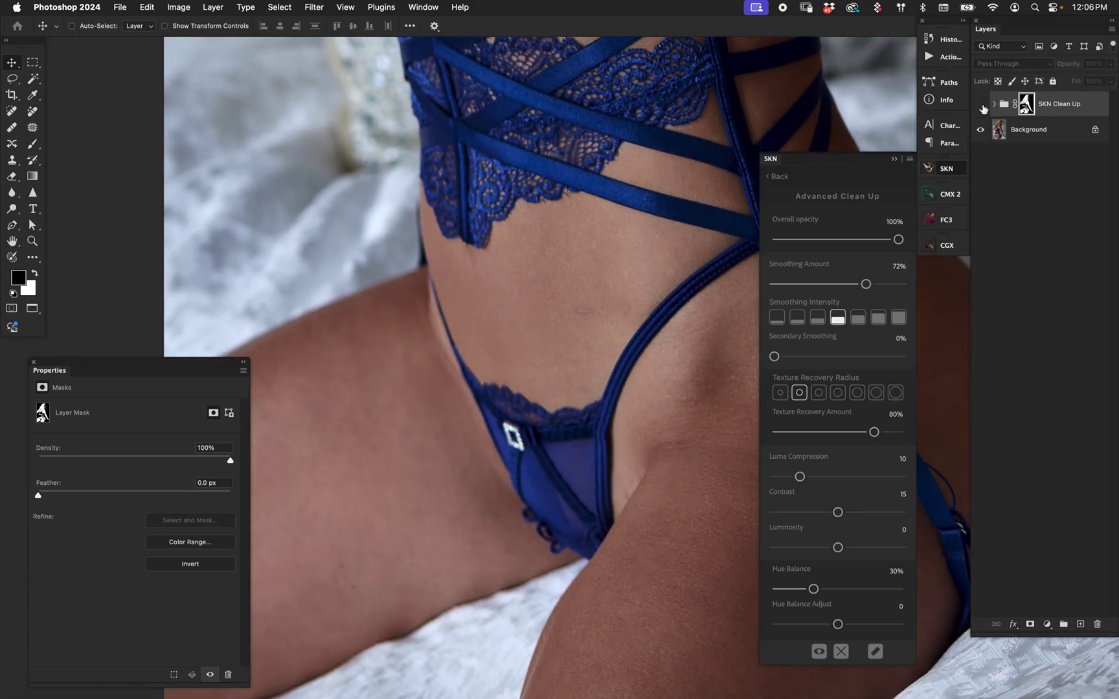
pyautogui.scroll(15, 599, 370)
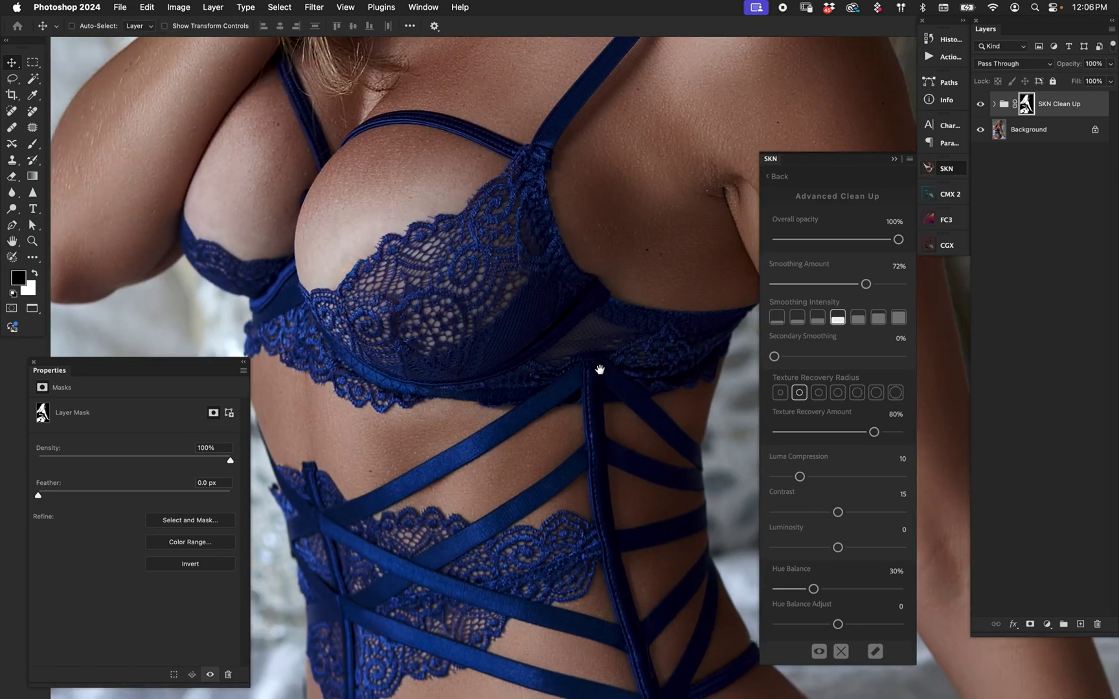
pyautogui.hscroll(3, 600, 390)
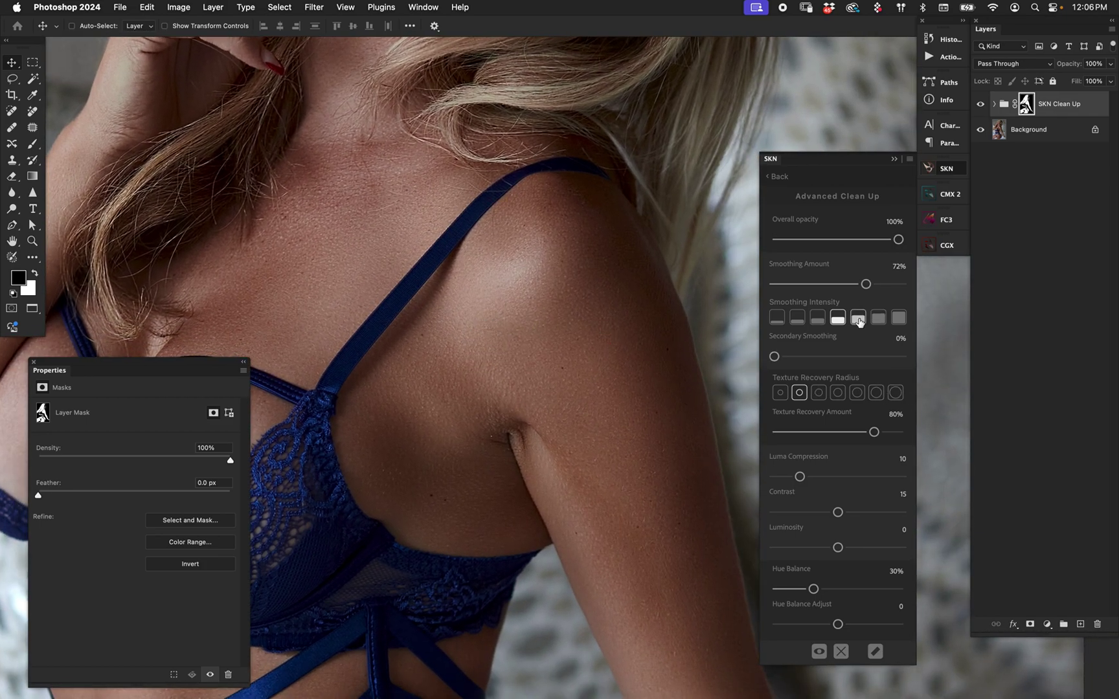
# Set Secondary Smoothing to 22% and the Texture Recovery Amount to 83%.
pyautogui.moveTo(774, 356); pyautogui.dragTo(815, 356)
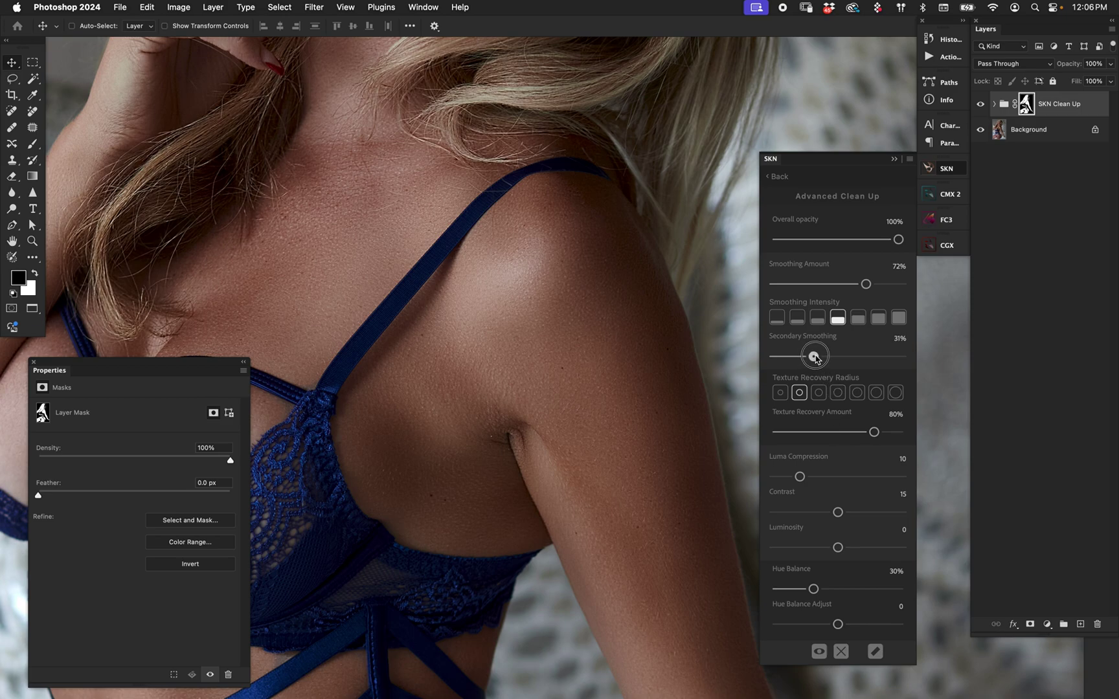
pyautogui.moveTo(874, 432); pyautogui.dragTo(878, 432)
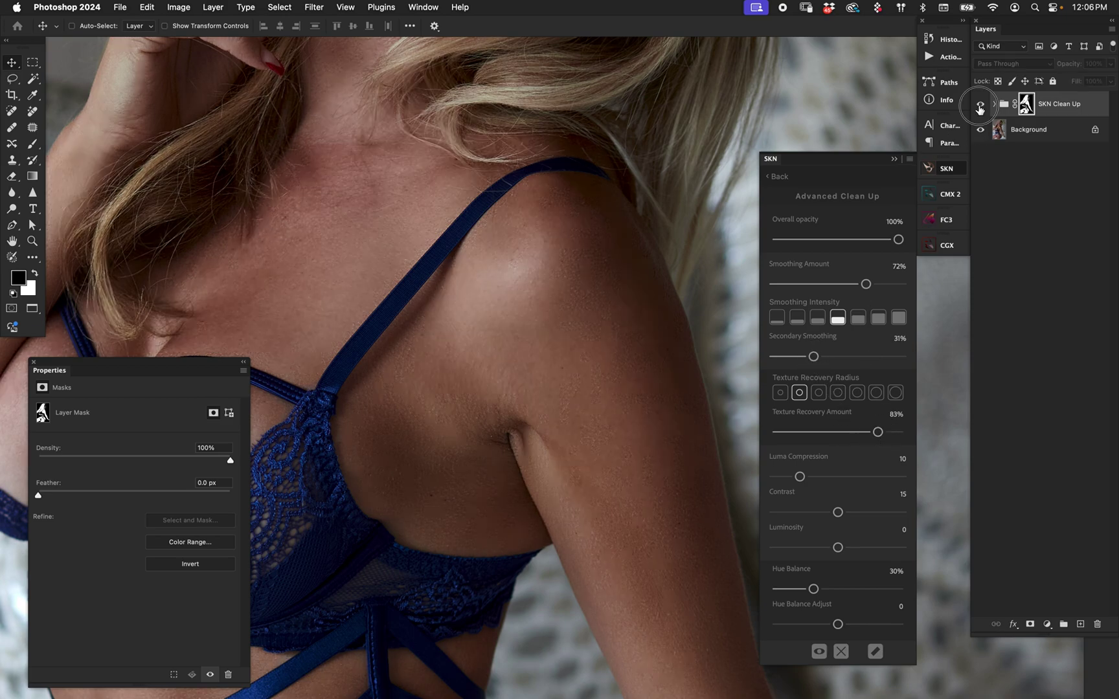
pyautogui.click(816, 357)
pyautogui.moveTo(816, 357); pyautogui.dragTo(803, 357)
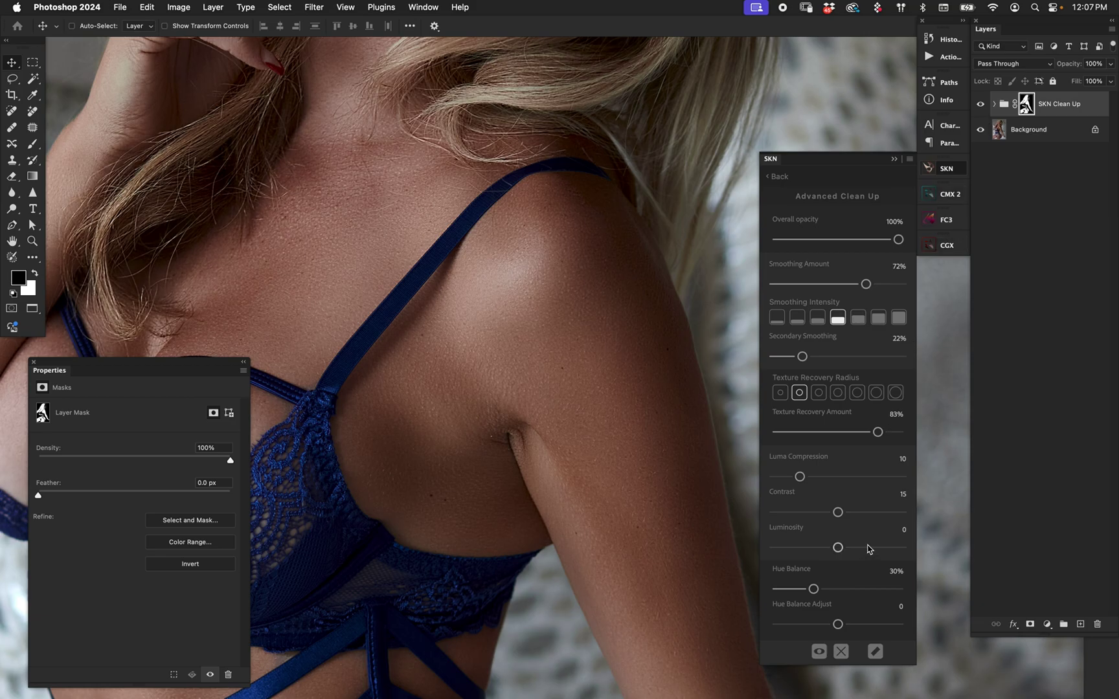
# Reduce the Texture Recovery Amount to 58% and check the skin on the whole photo.
pyautogui.press('super+0')
pyautogui.moveTo(645, 265); pyautogui.dragTo(603, 249)
pyautogui.moveTo(874, 433); pyautogui.dragTo(847, 433)
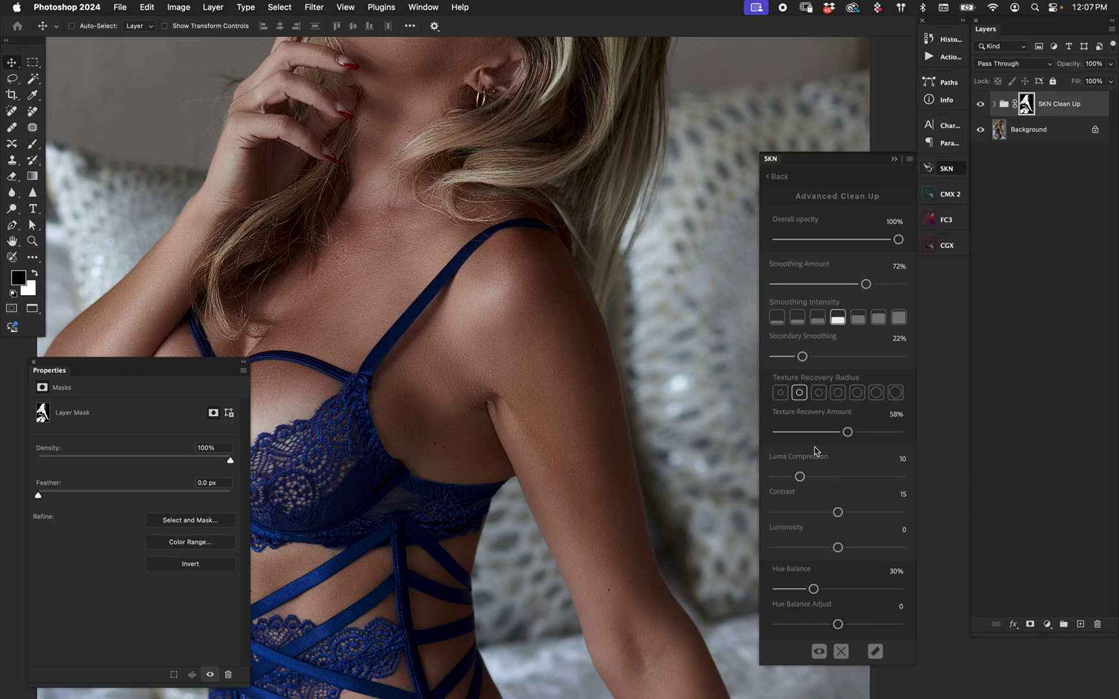
pyautogui.press('super+0')
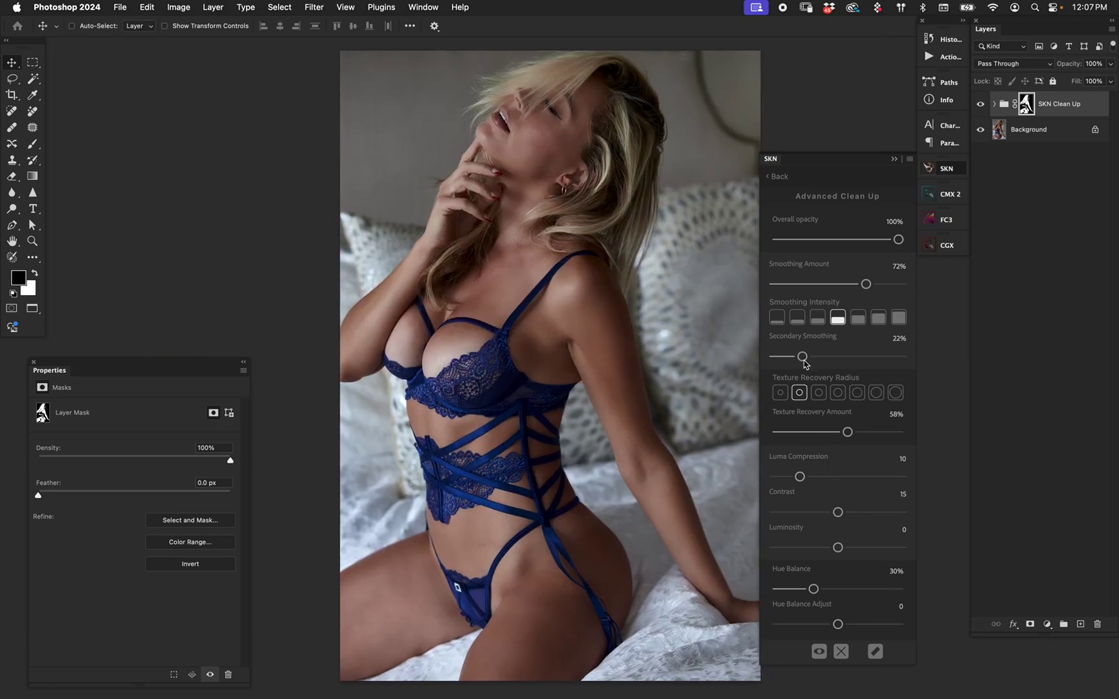
# Set Secondary Smoothing to 0%, Smoothing Amount to 60%, Texture Recovery Radius to the third-smallest option and Texture Recovery Amount to 27%.
pyautogui.moveTo(802, 357); pyautogui.dragTo(774, 358)
pyautogui.moveTo(866, 285); pyautogui.dragTo(850, 284)
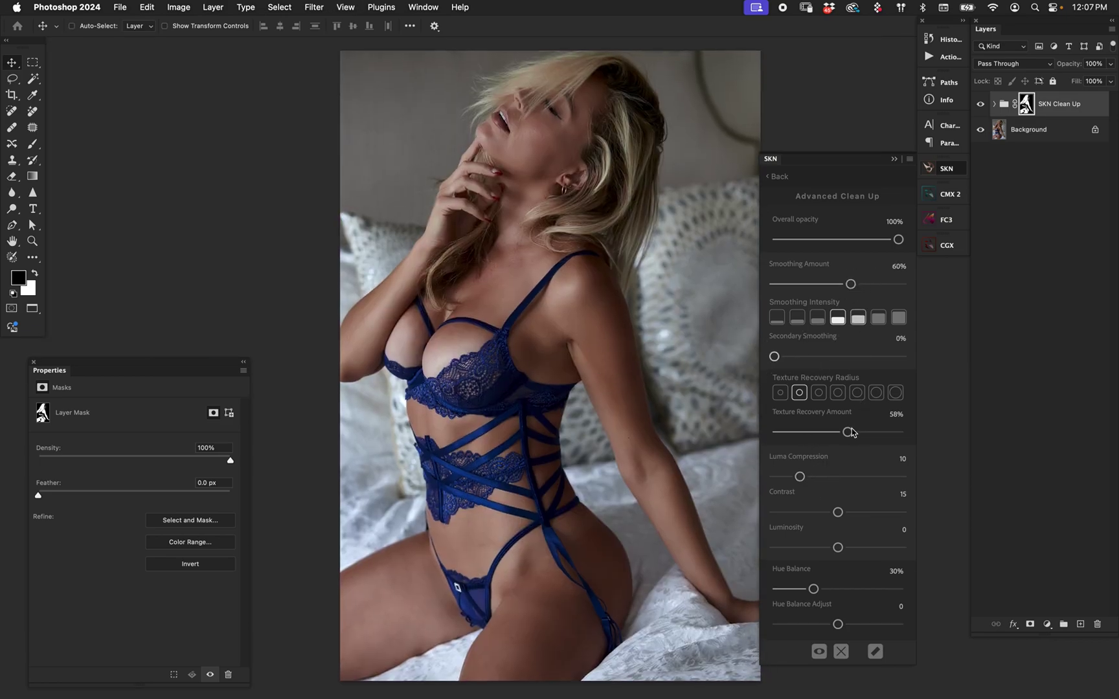
pyautogui.click(818, 392)
pyautogui.moveTo(847, 432); pyautogui.dragTo(809, 432)
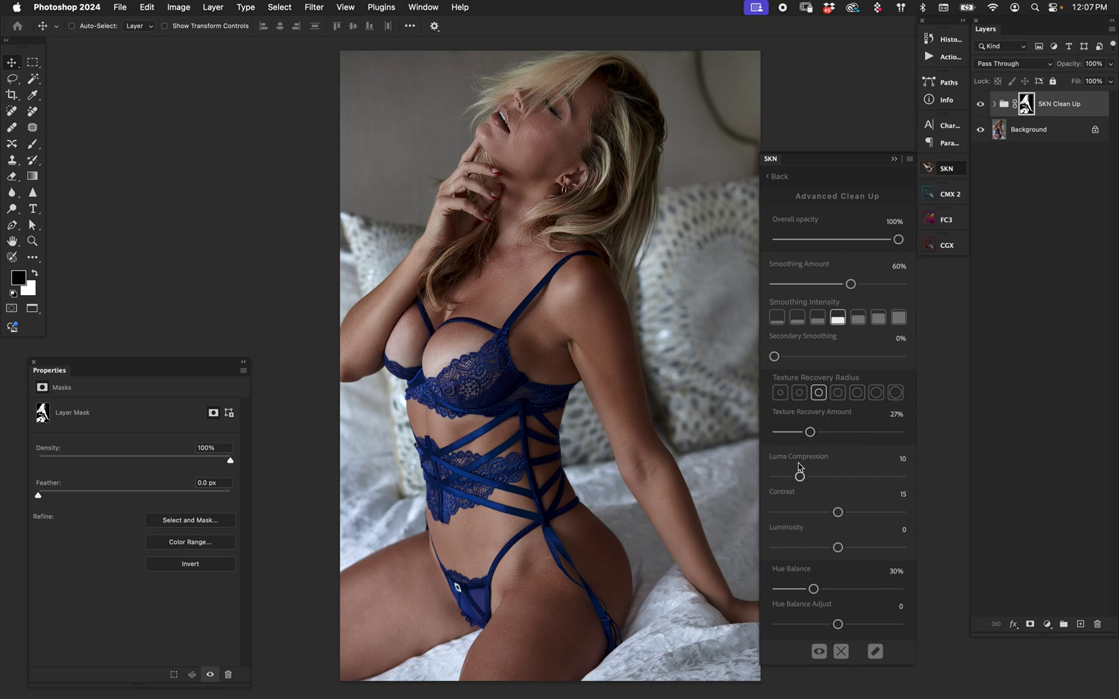
# Try a Luma Compression of 44, and settle on Luma Compression 25, Contrast 16 and Luminosity 4.
pyautogui.moveTo(800, 478); pyautogui.dragTo(880, 487)
pyautogui.moveTo(879, 478)
pyautogui.mouseDown()
pyautogui.moveTo(793, 509)
pyautogui.moveTo(887, 477)
pyautogui.mouseUp()
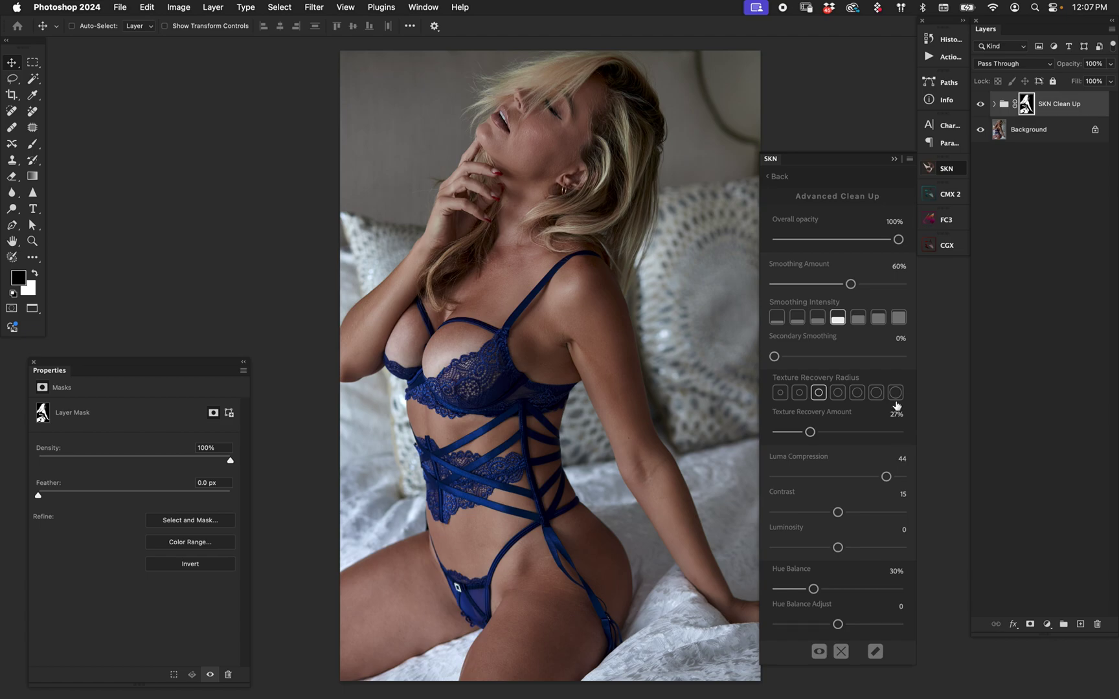
pyautogui.moveTo(887, 477); pyautogui.dragTo(834, 478)
pyautogui.moveTo(832, 477); pyautogui.dragTo(843, 549)
# Set Hue Balance to 36% and Hue Balance Adjust to 2, and compare the photo with and without the clean-up group.
pyautogui.moveTo(814, 589); pyautogui.dragTo(905, 588)
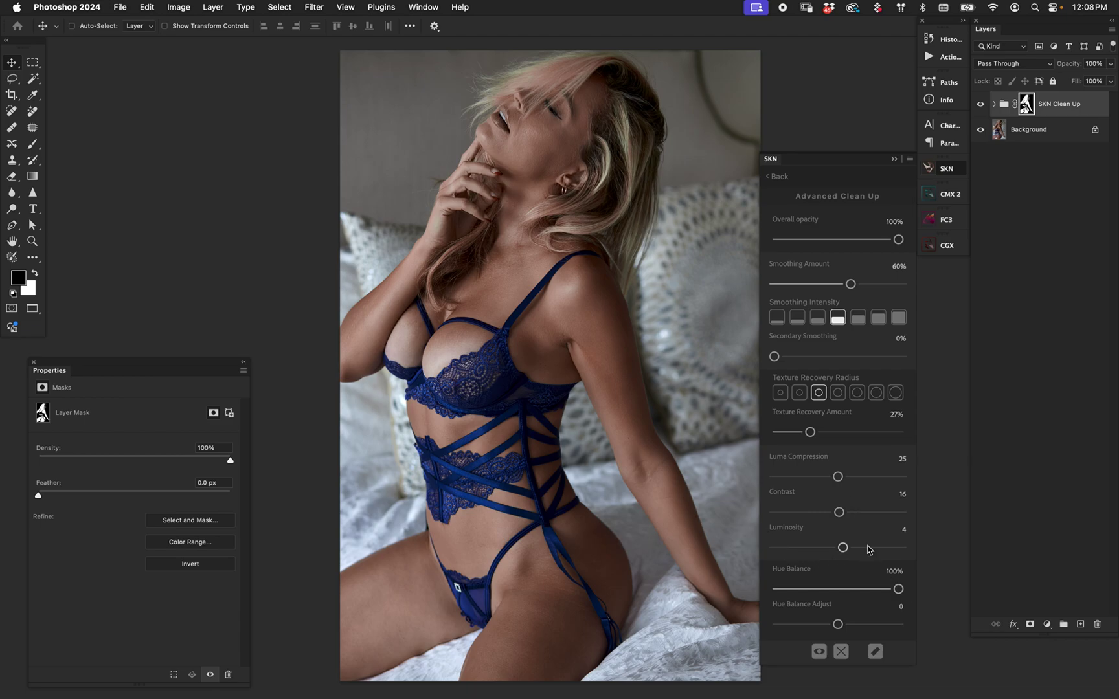
pyautogui.moveTo(900, 589); pyautogui.dragTo(824, 589)
pyautogui.press('b')
pyautogui.press('[')
pyautogui.press('[')
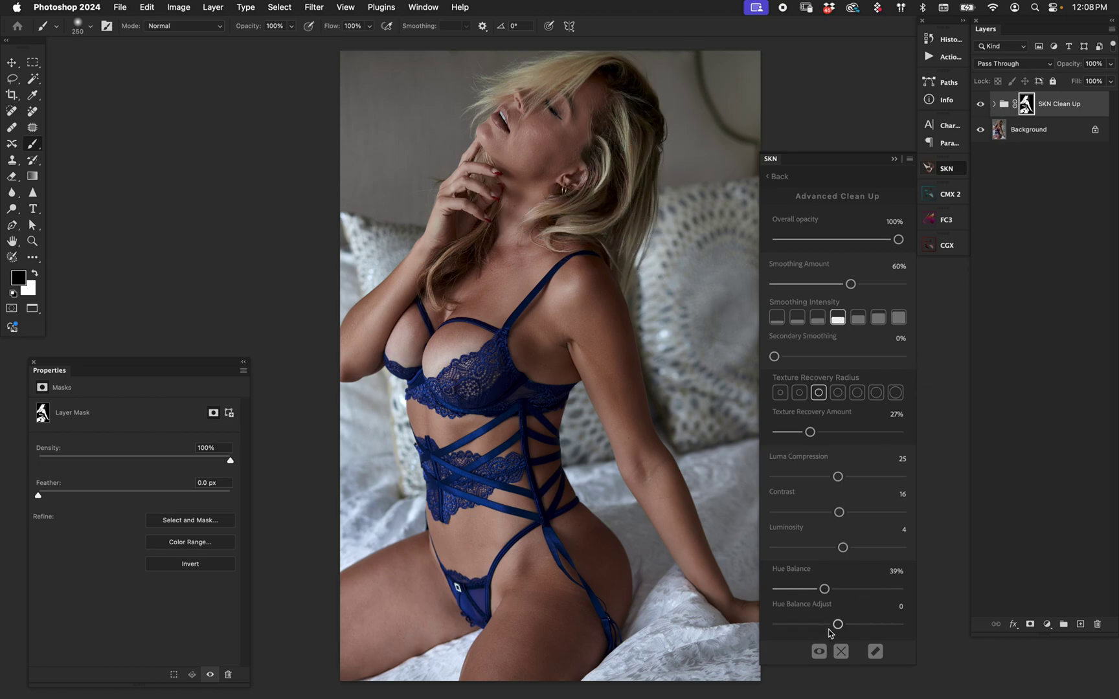
pyautogui.moveTo(825, 589); pyautogui.dragTo(821, 590)
pyautogui.moveTo(838, 625)
pyautogui.mouseDown()
pyautogui.moveTo(901, 625)
pyautogui.moveTo(795, 624)
pyautogui.moveTo(849, 625)
pyautogui.mouseUp()
pyautogui.click(982, 106)
pyautogui.click(982, 106)
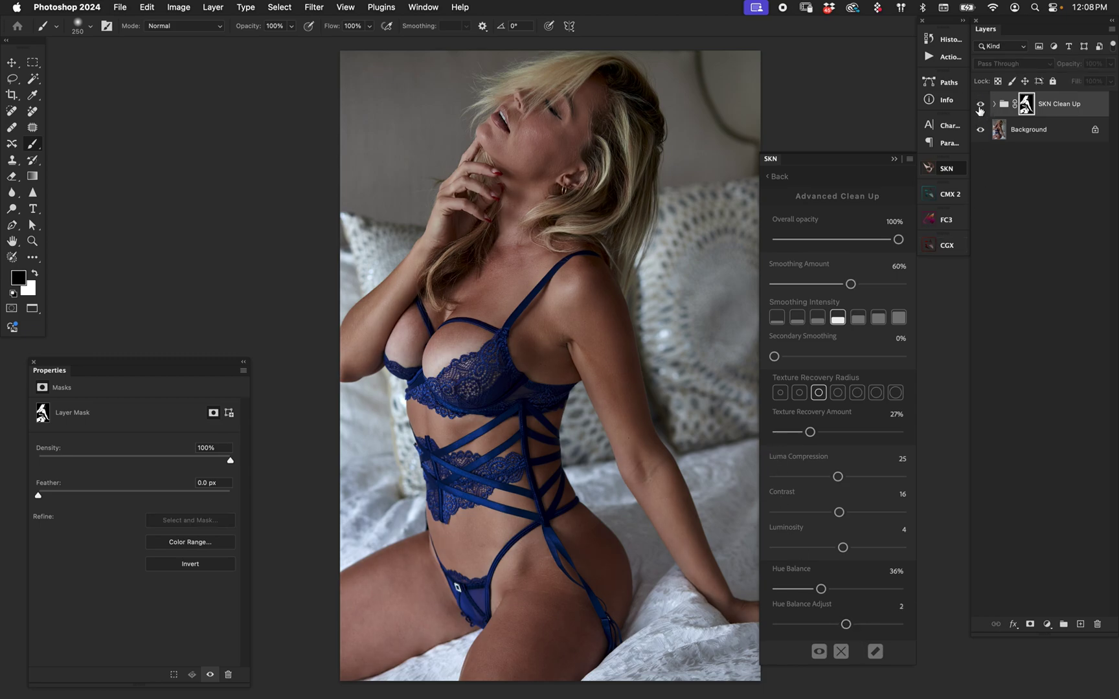
# Set Luminosity to 0 and Secondary Smoothing to 5%, and raise the Texture Recovery Amount slightly.
pyautogui.moveTo(844, 548); pyautogui.dragTo(838, 548)
pyautogui.moveTo(775, 356); pyautogui.dragTo(781, 356)
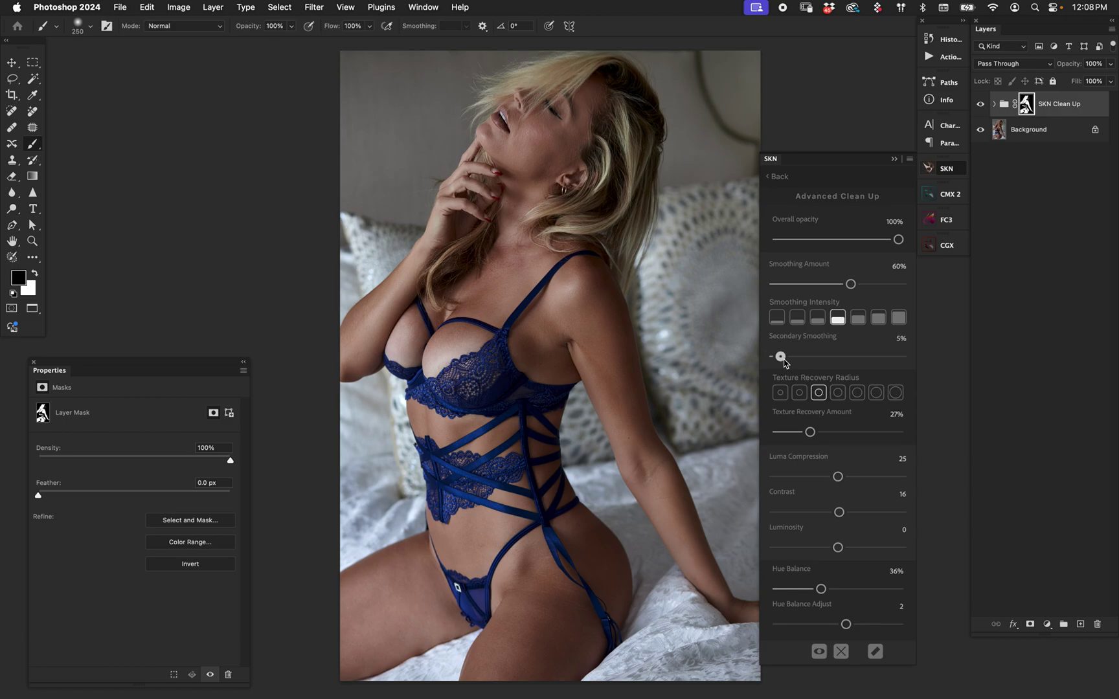
pyautogui.moveTo(811, 432); pyautogui.dragTo(816, 432)
pyautogui.moveTo(781, 357); pyautogui.dragTo(781, 358)
# Leave the clean-up settings, create a skin tone layer group, and set the midtone Brightness to 43.
pyautogui.click(785, 177)
pyautogui.click(809, 178)
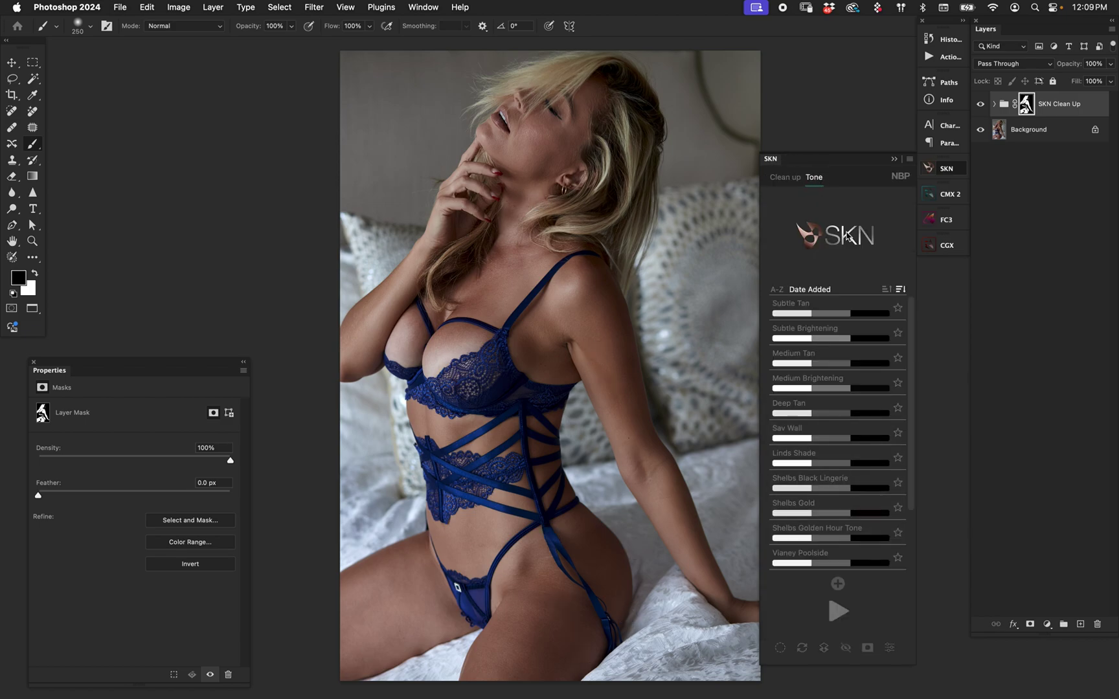
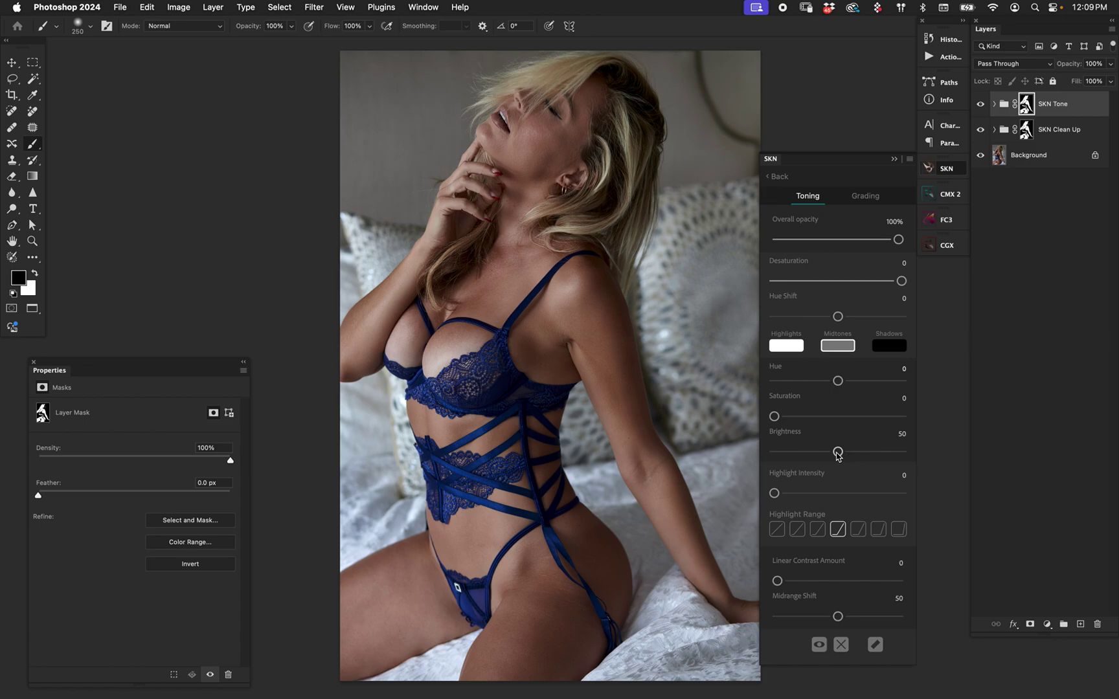
pyautogui.moveTo(838, 451); pyautogui.dragTo(820, 452)
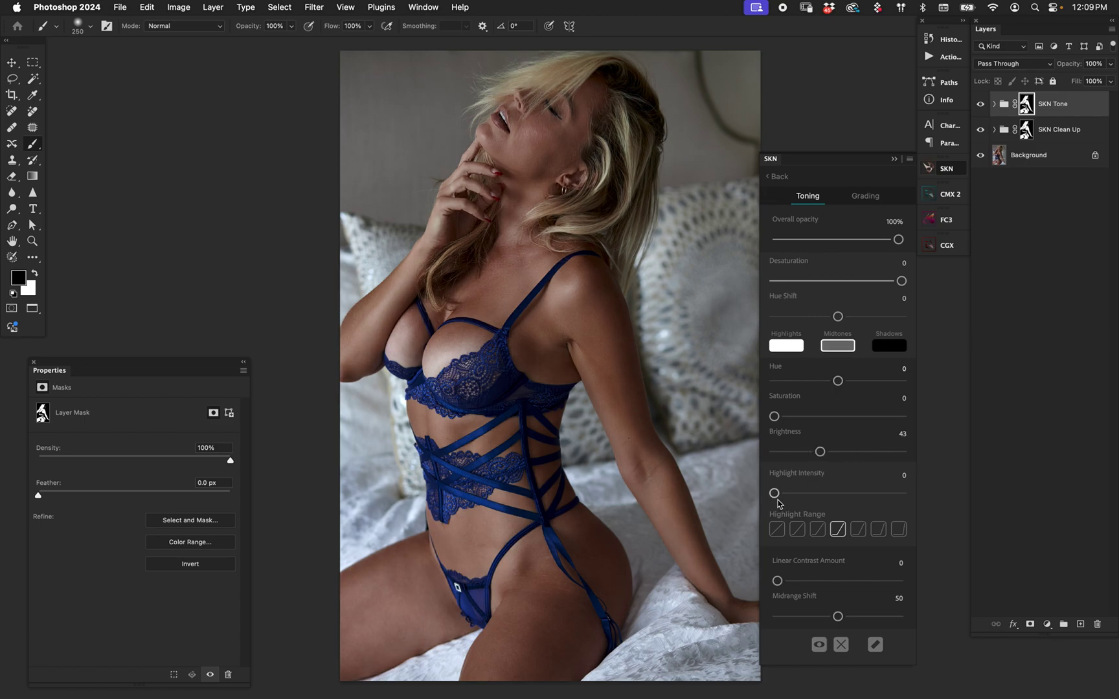
# Set Highlight Intensity to 41 with the second Highlight Range option, Linear Contrast Amount to 33 and Midrange Shift to 49.
pyautogui.moveTo(774, 494); pyautogui.dragTo(827, 494)
pyautogui.click(797, 529)
pyautogui.moveTo(778, 581); pyautogui.dragTo(807, 617)
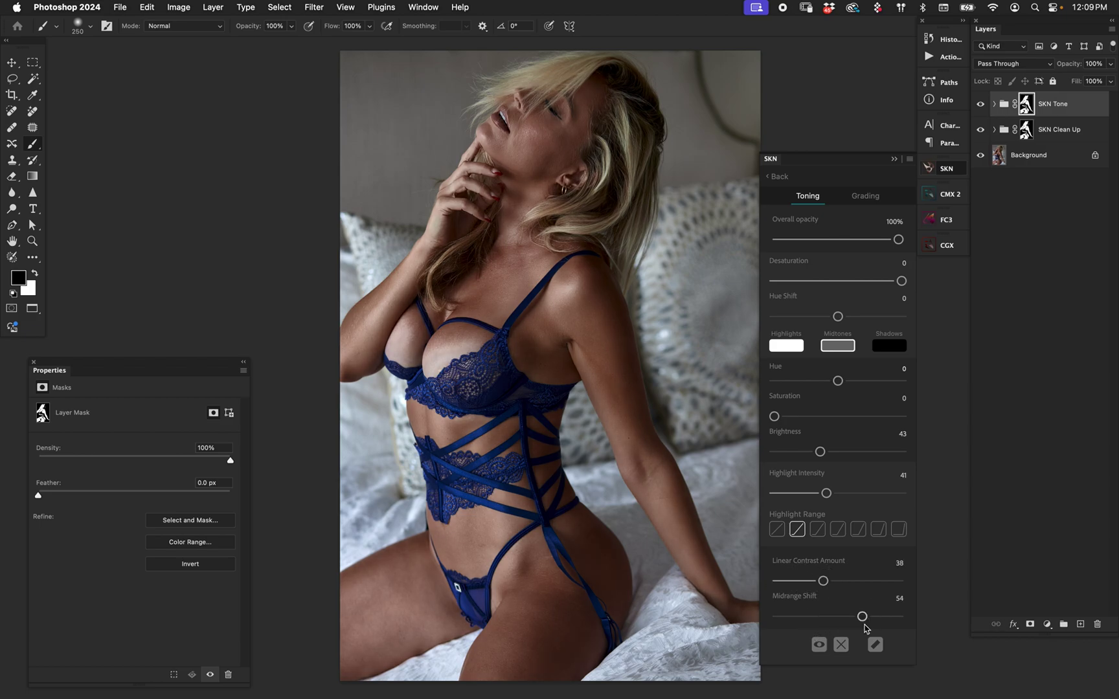
pyautogui.click(834, 617)
pyautogui.moveTo(823, 581); pyautogui.dragTo(817, 581)
# Set the skin tone's Desaturation to -8 and its midtone Brightness to 45.
pyautogui.moveTo(902, 281); pyautogui.dragTo(891, 284)
pyautogui.click(893, 282)
pyautogui.moveTo(820, 451); pyautogui.dragTo(825, 452)
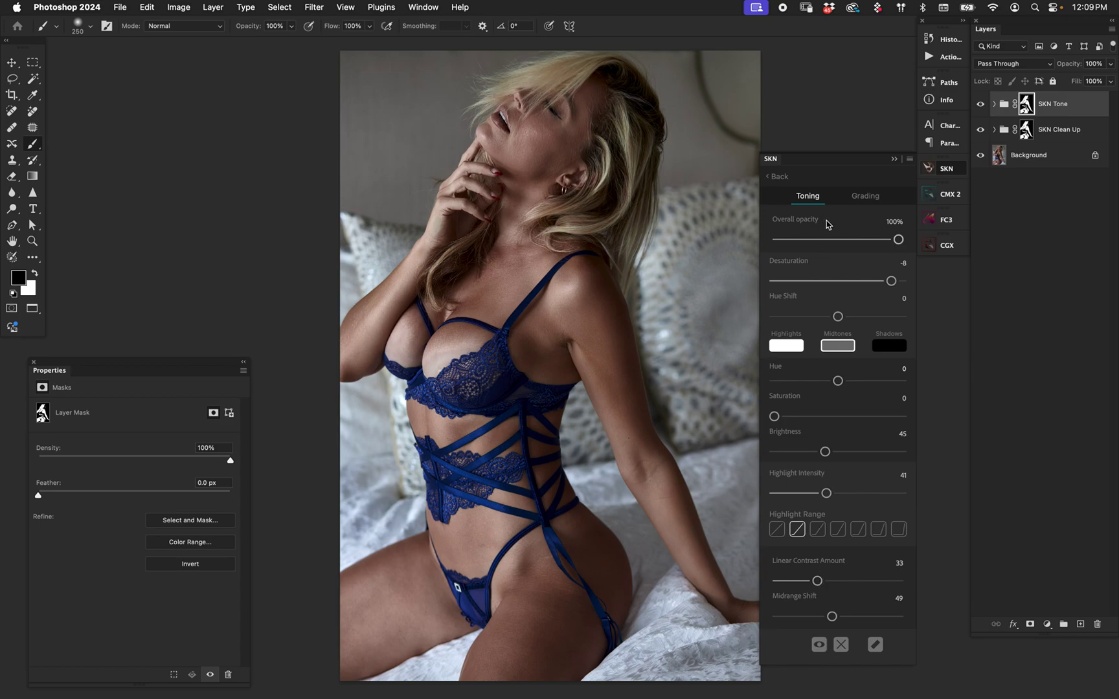
# Grade the skin with the fourth-row, fourth-column gradient preset in Overlay mode at Opacity 11, and check the image without the SKN Tone group.
pyautogui.click(864, 196)
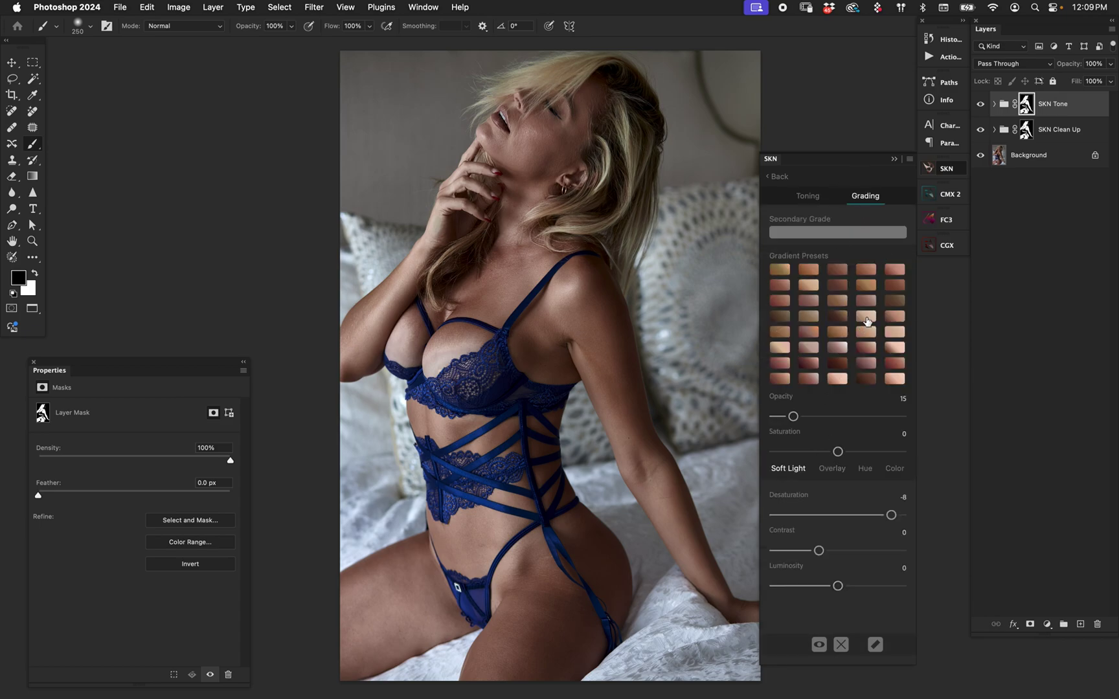
pyautogui.click(866, 316)
pyautogui.click(781, 270)
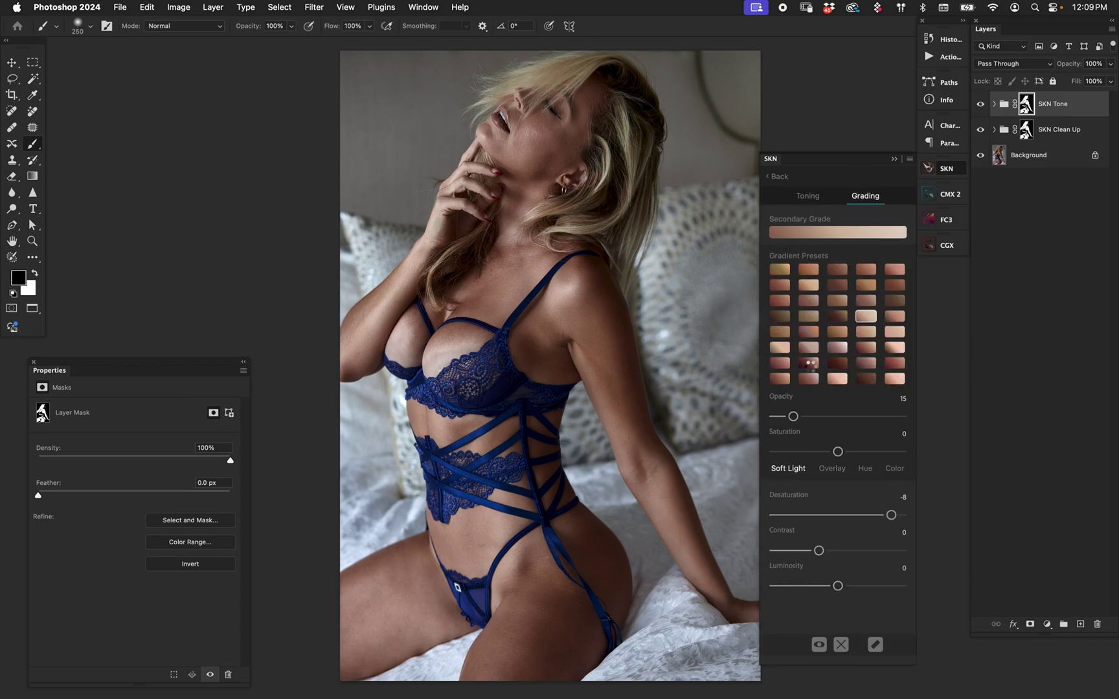
pyautogui.click(866, 316)
pyautogui.click(833, 469)
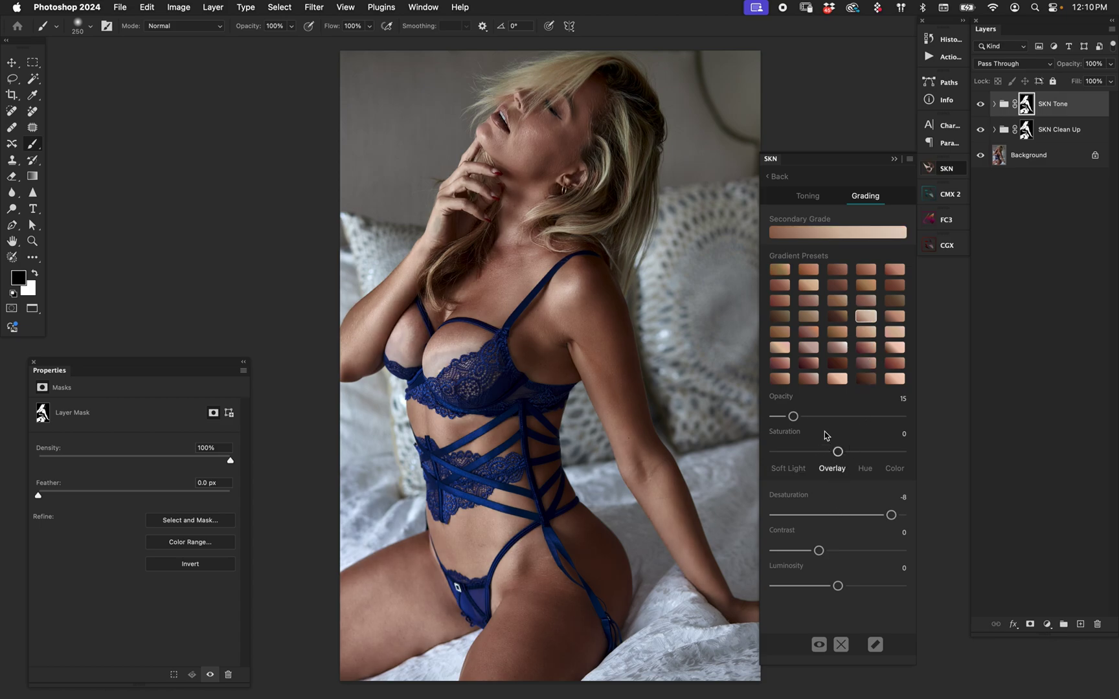
pyautogui.moveTo(794, 417); pyautogui.dragTo(788, 417)
pyautogui.click(981, 103)
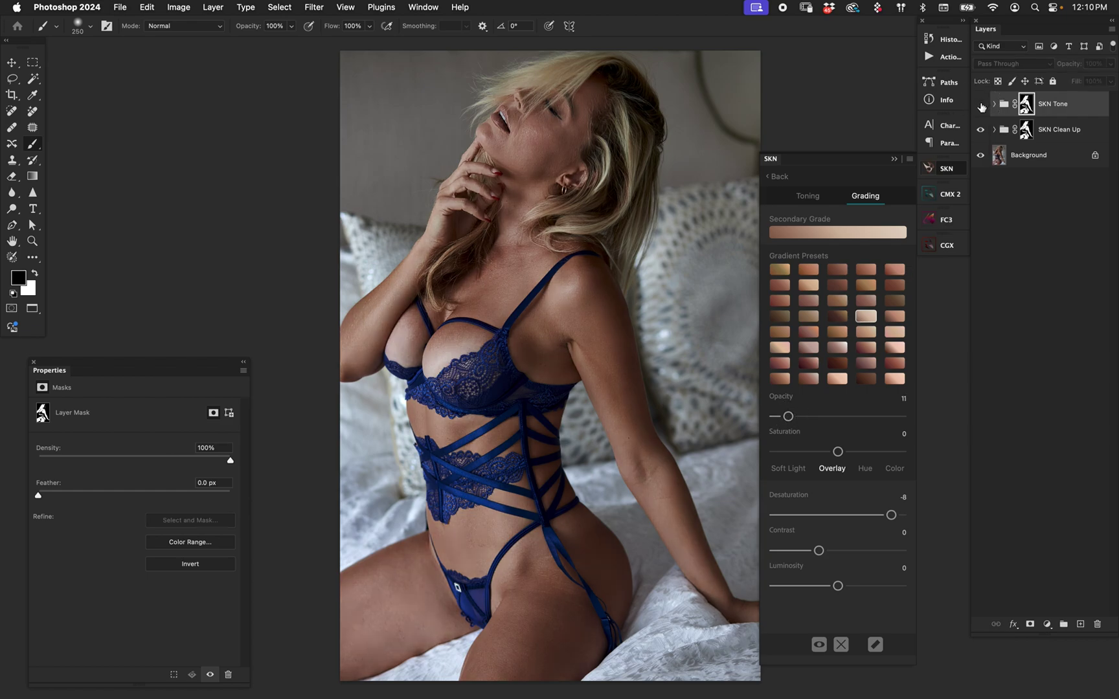
pyautogui.click(980, 104)
# Set the skin tone's Highlight Intensity to 45 and reduce its Overall opacity to 56%.
pyautogui.click(808, 196)
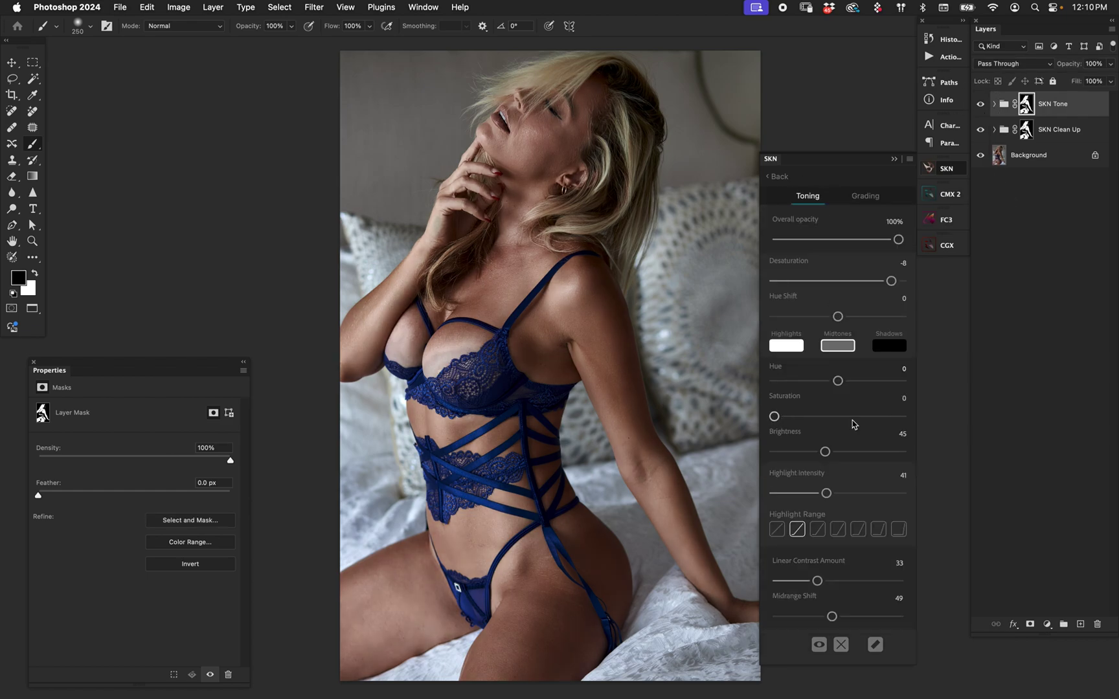
pyautogui.moveTo(815, 496)
pyautogui.mouseDown()
pyautogui.moveTo(846, 498)
pyautogui.moveTo(832, 493)
pyautogui.mouseUp()
pyautogui.moveTo(898, 239); pyautogui.dragTo(853, 239)
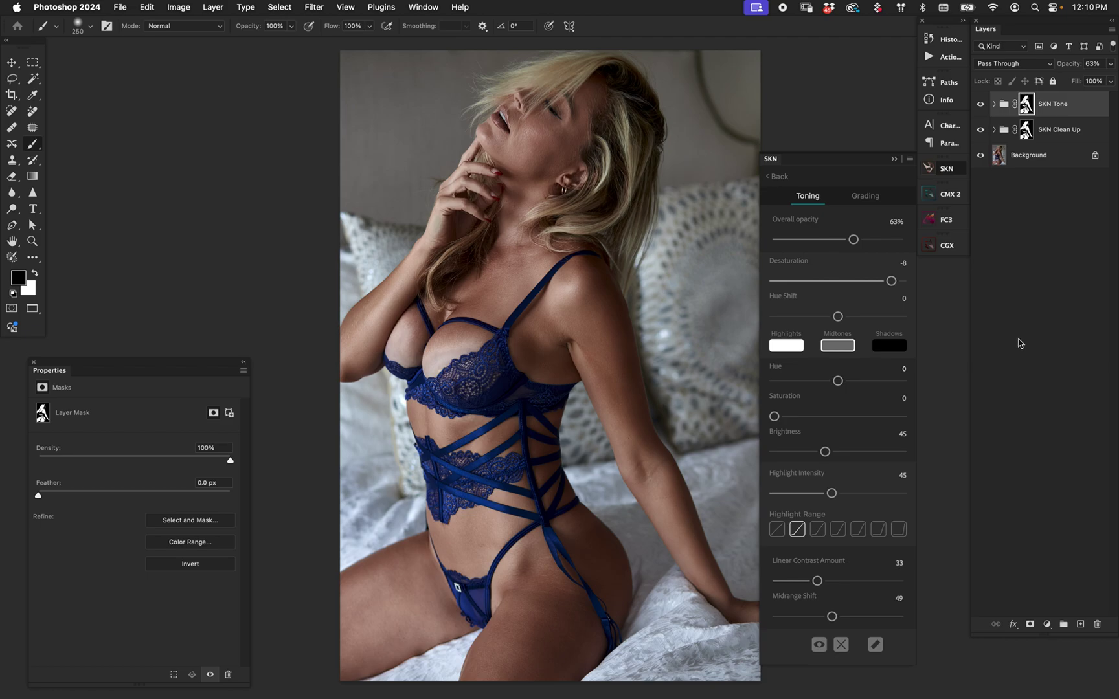
pyautogui.moveTo(853, 239); pyautogui.dragTo(845, 240)
# Compare the portrait with and without the SKN layer groups, both at full view and close up on the shoulder.
pyautogui.keyDown('alt'); pyautogui.click(981, 157); pyautogui.keyUp('alt')
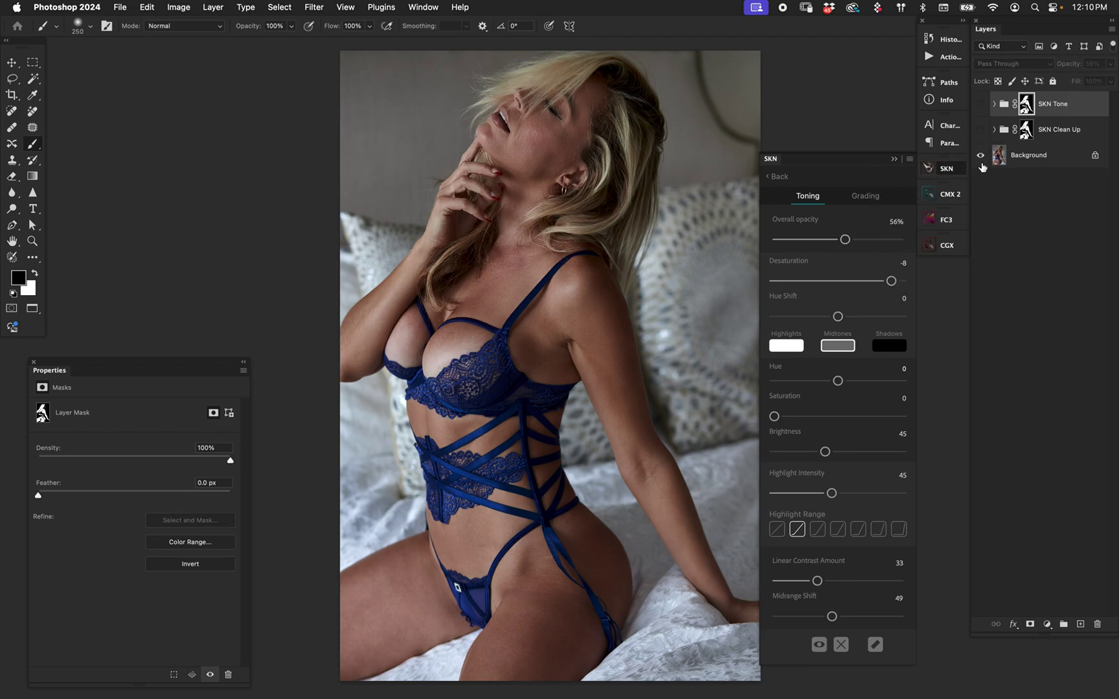
pyautogui.keyDown('alt'); pyautogui.click(981, 157); pyautogui.keyUp('alt')
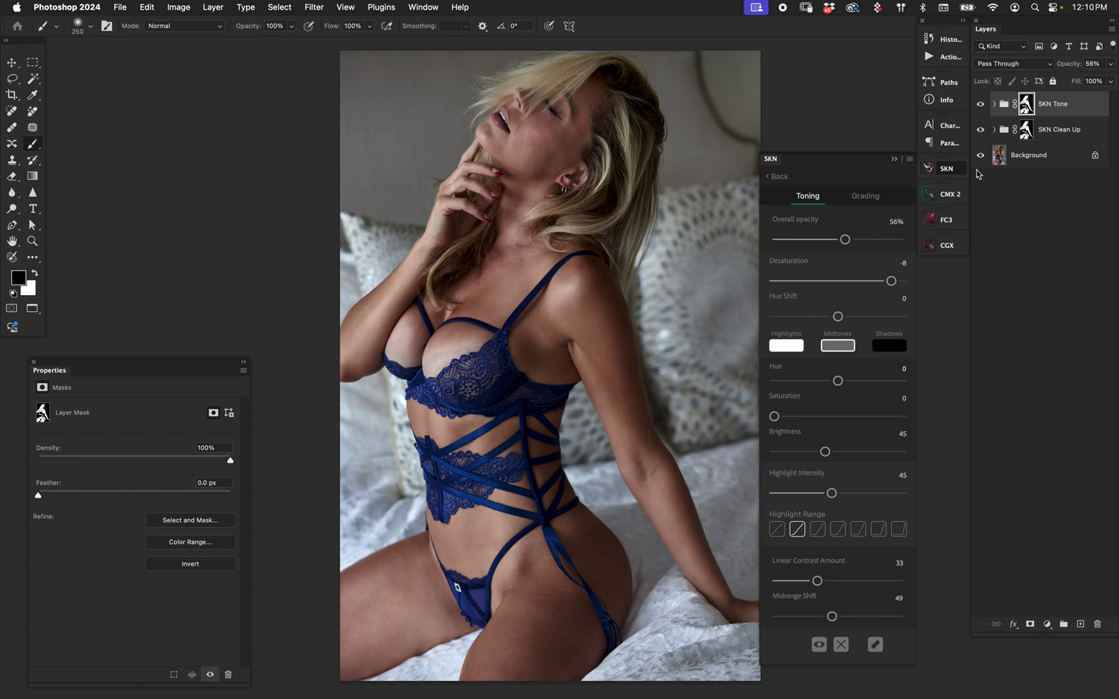
pyautogui.press('z')
pyautogui.moveTo(592, 298); pyautogui.dragTo(657, 280)
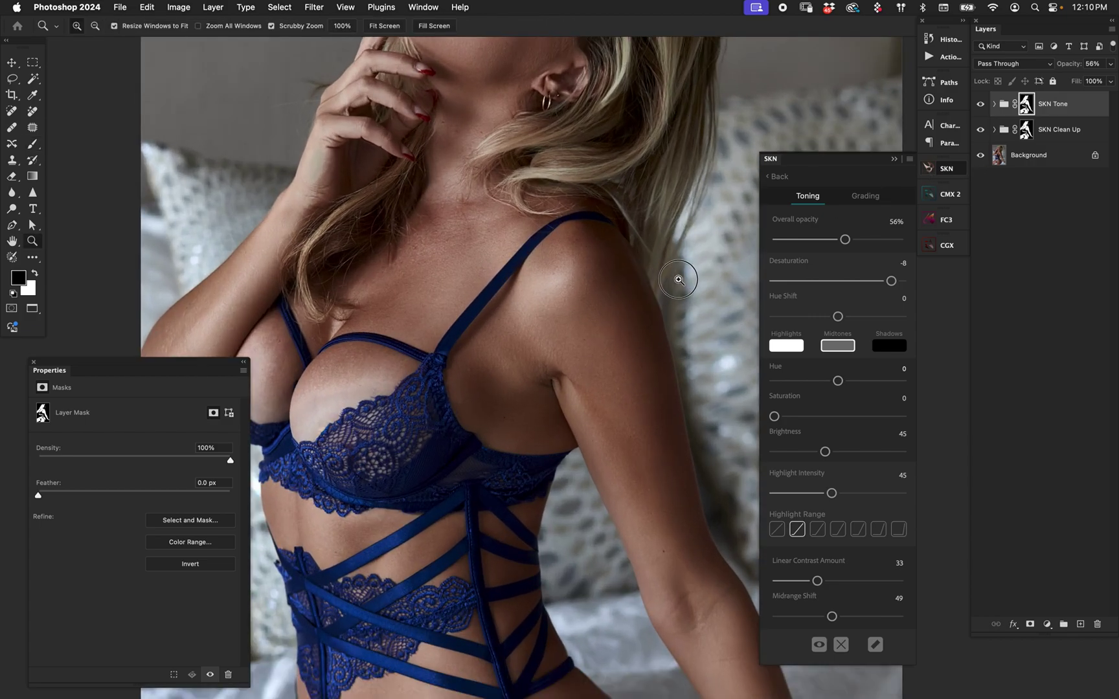
pyautogui.click(680, 280)
pyautogui.keyDown('alt'); pyautogui.click(683, 277); pyautogui.keyUp('alt')
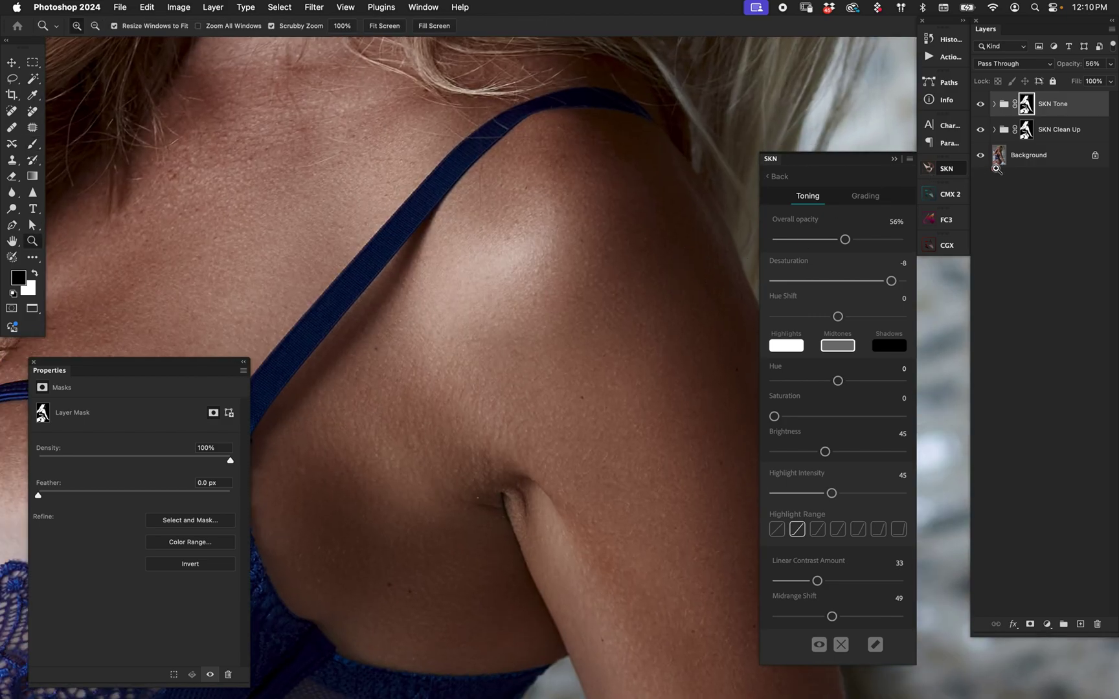
pyautogui.keyDown('alt'); pyautogui.click(981, 158); pyautogui.keyUp('alt')
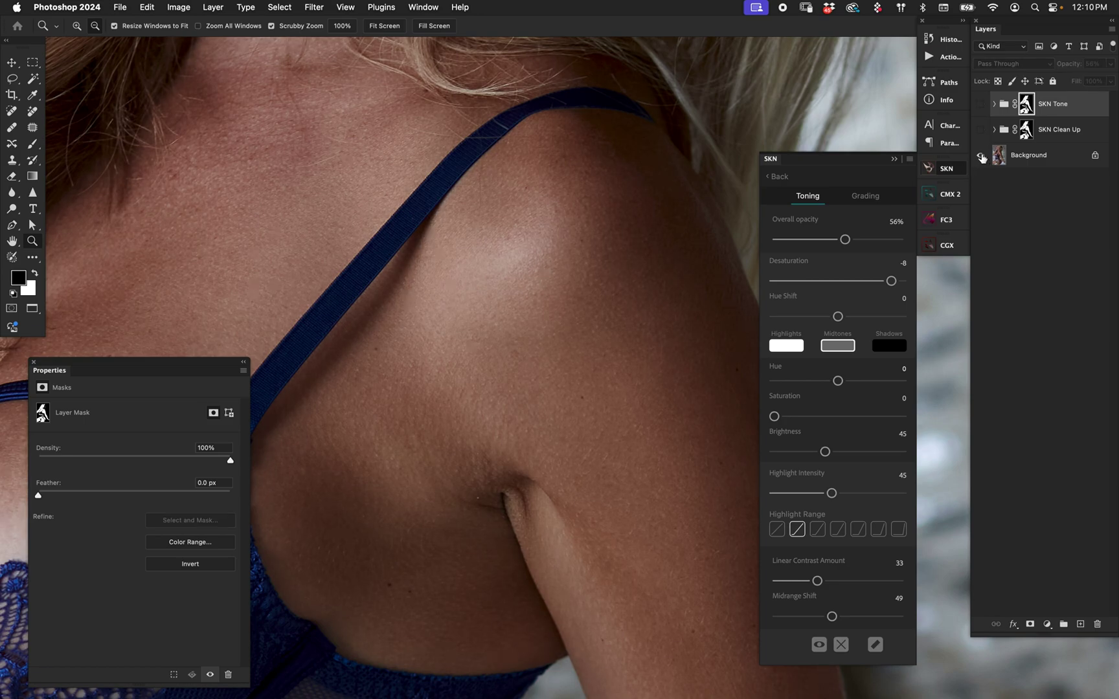
pyautogui.keyDown('alt'); pyautogui.click(980, 157); pyautogui.keyUp('alt')
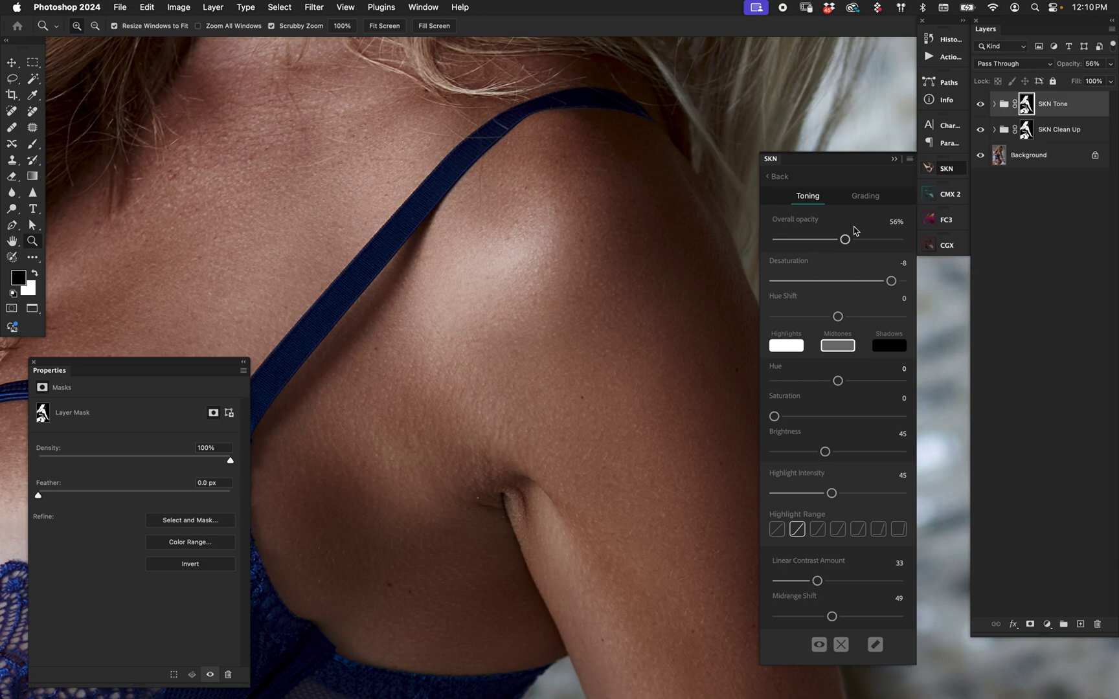
pyautogui.press('super+0')
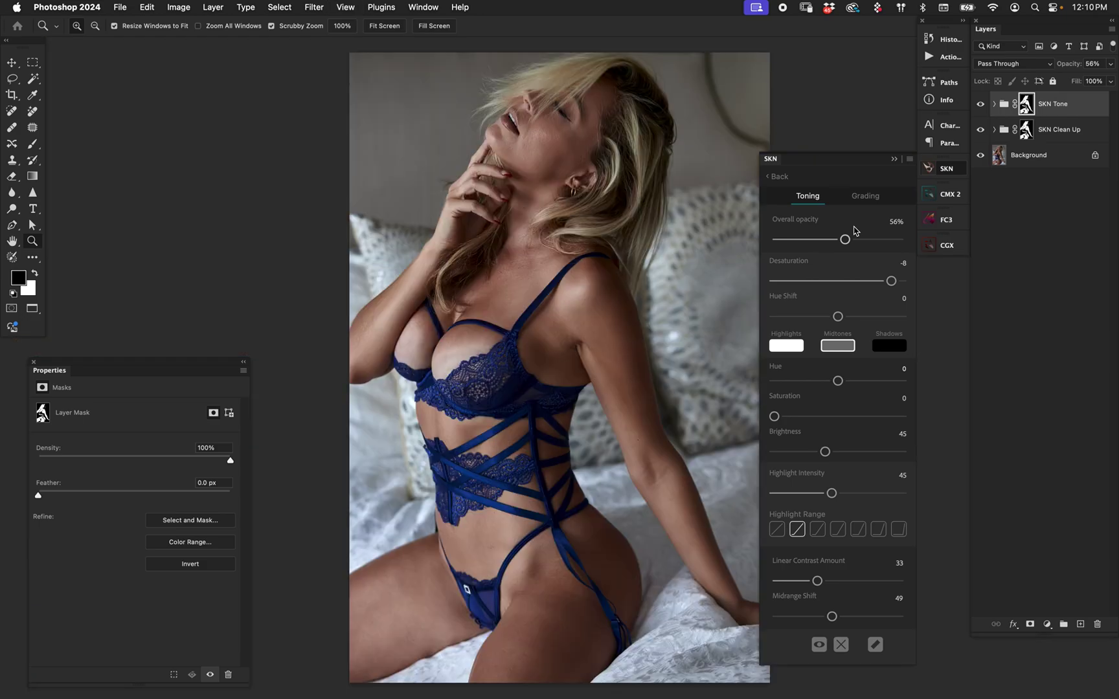
pyautogui.moveTo(532, 337); pyautogui.dragTo(511, 333)
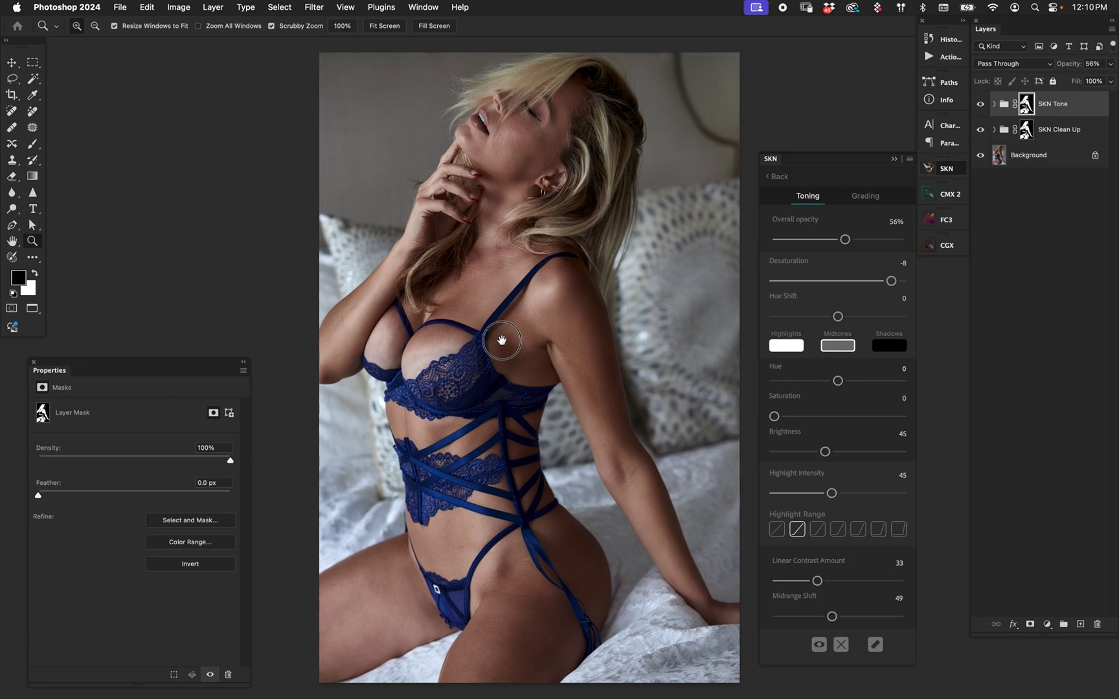
pyautogui.press('v')
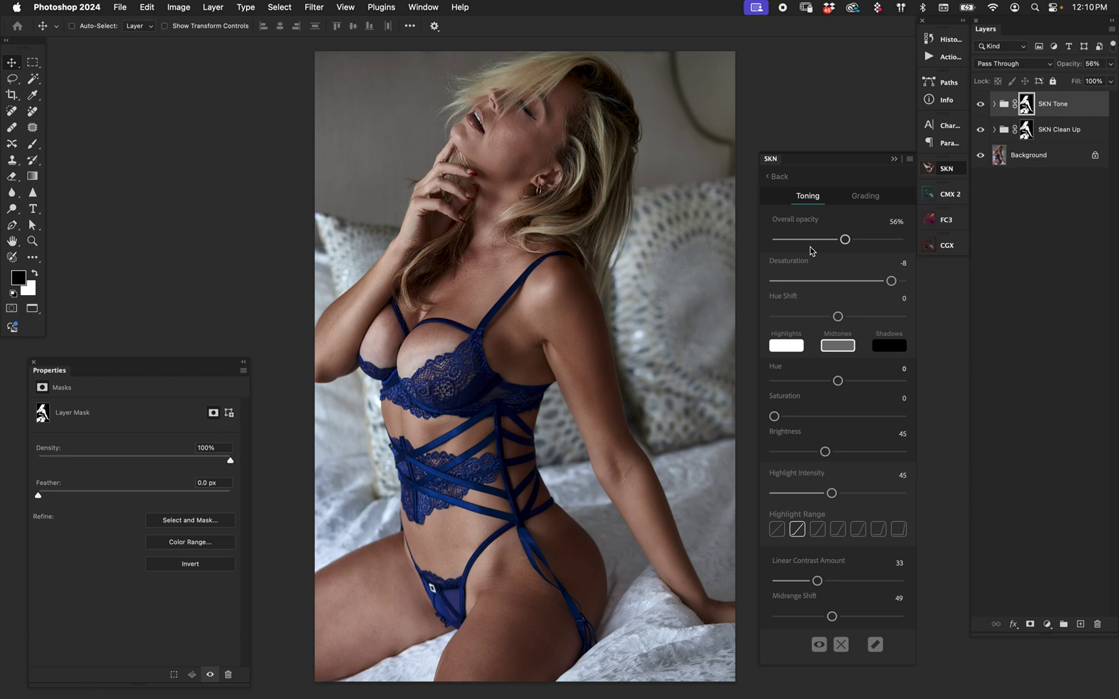
# Leave the skin tone settings and return to the list of clean-up presets.
pyautogui.click(776, 176)
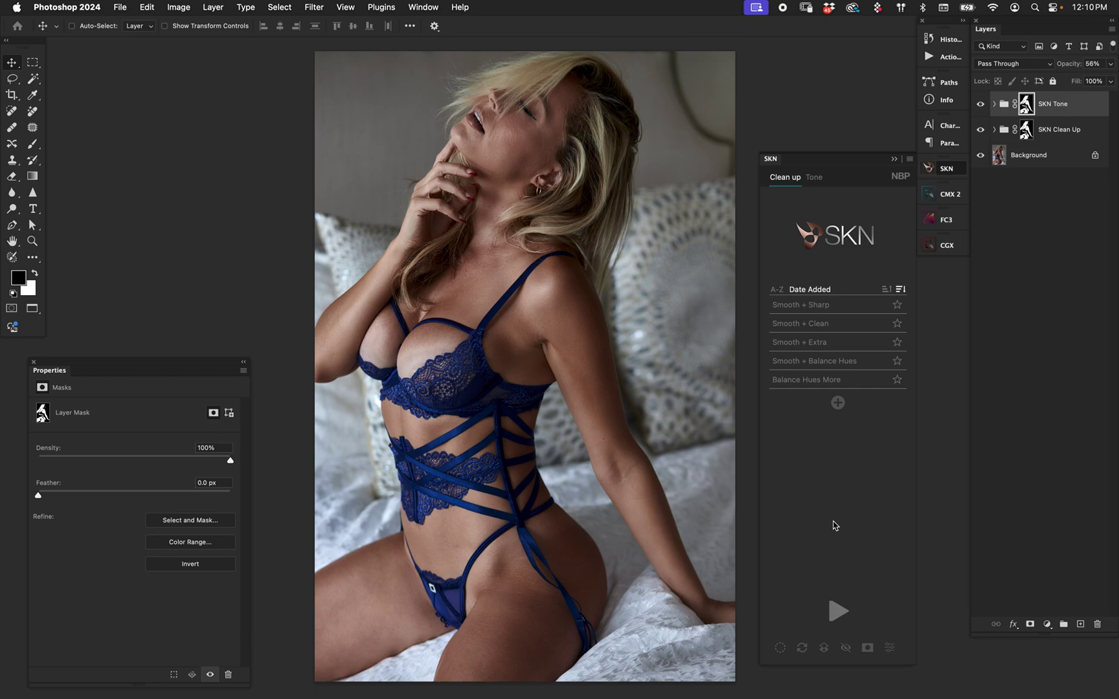
pyautogui.click(814, 181)
pyautogui.click(785, 184)
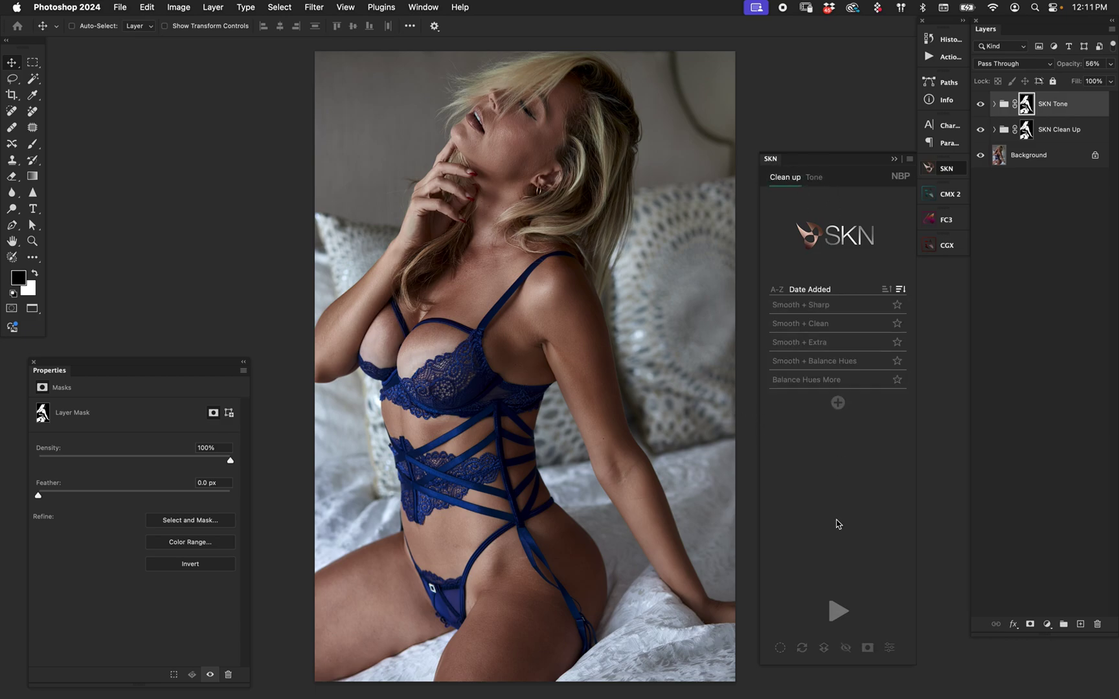